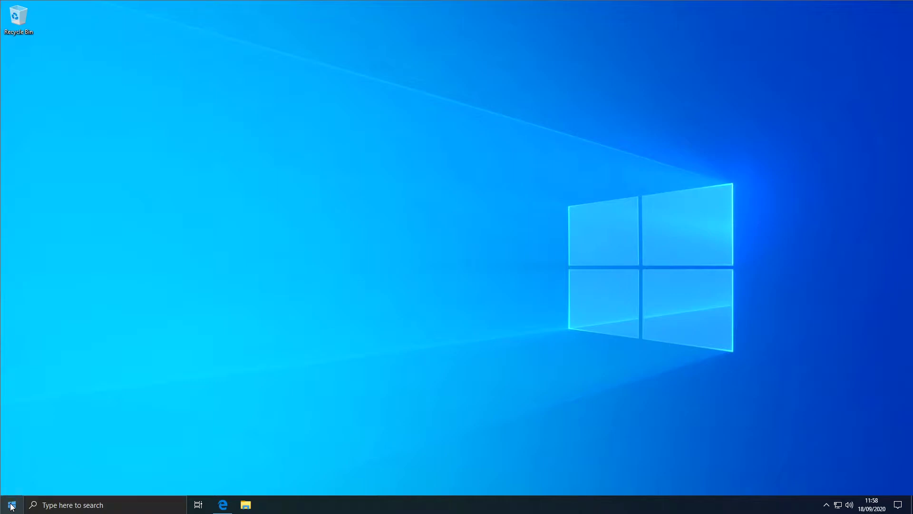
# - Switch to Edge on the ungoogled-chromium-windows GitHub page, skim its README, and drag the window right
pyautogui.click(12, 507)
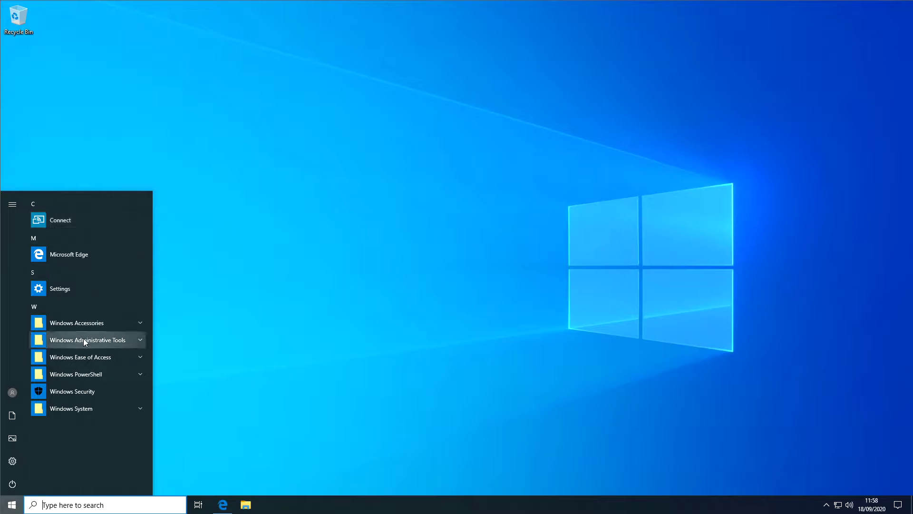
pyautogui.click(396, 219)
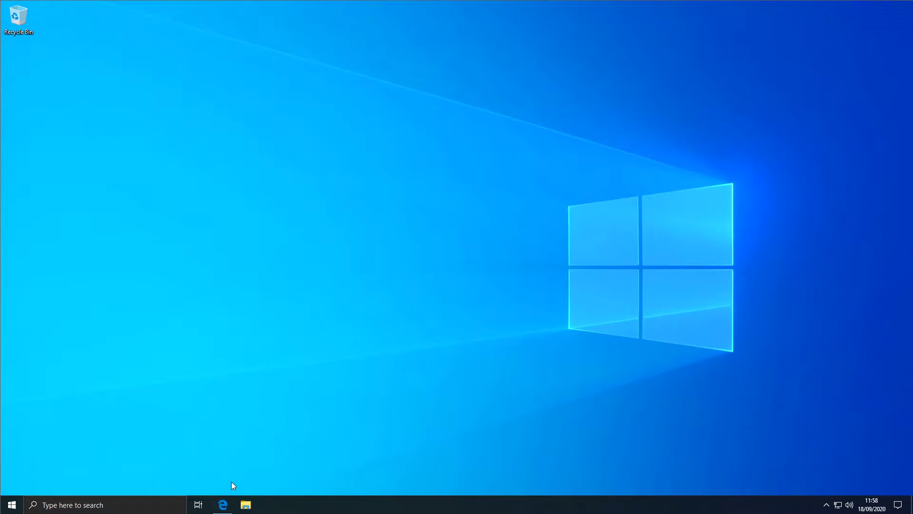
pyautogui.click(222, 504)
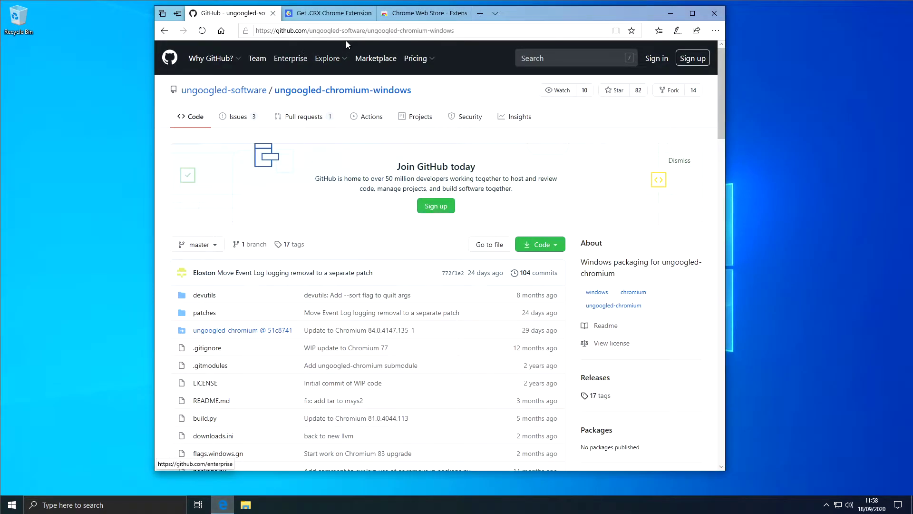
pyautogui.click(481, 31)
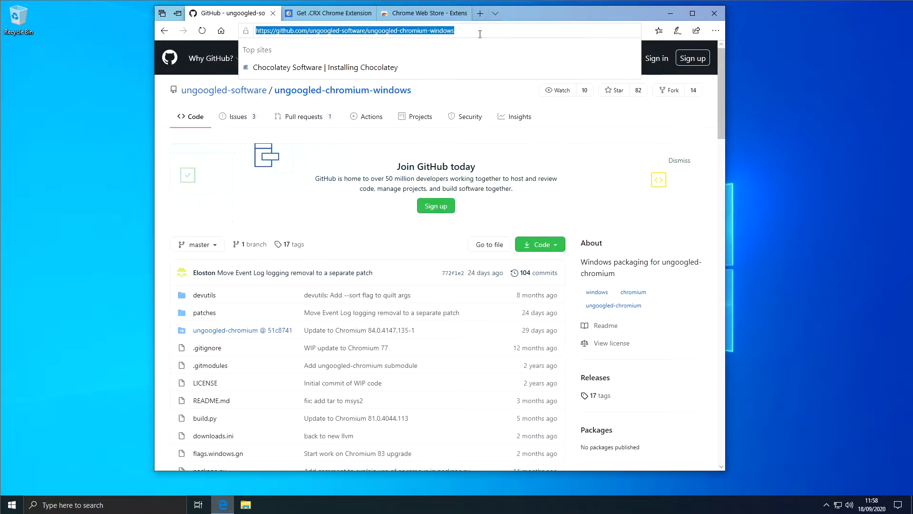
pyautogui.scroll(-15, 483, 319)
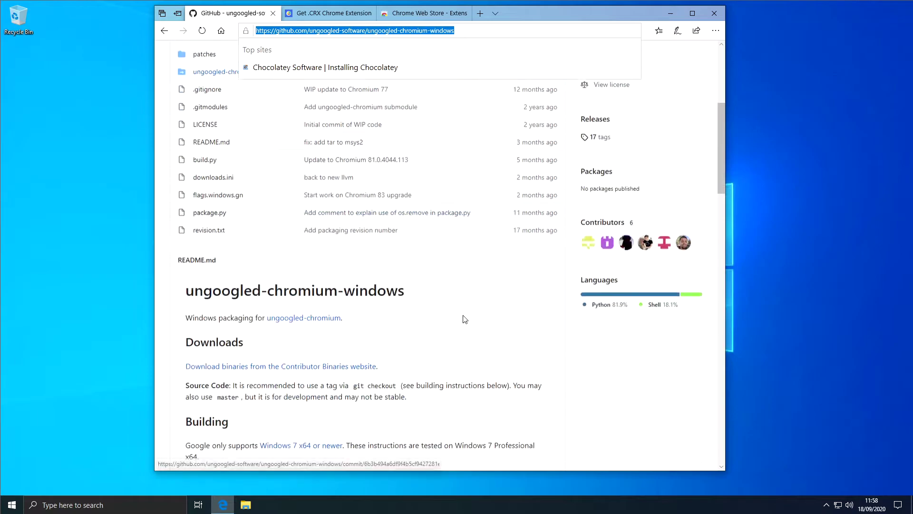
pyautogui.scroll(-5, 284, 172)
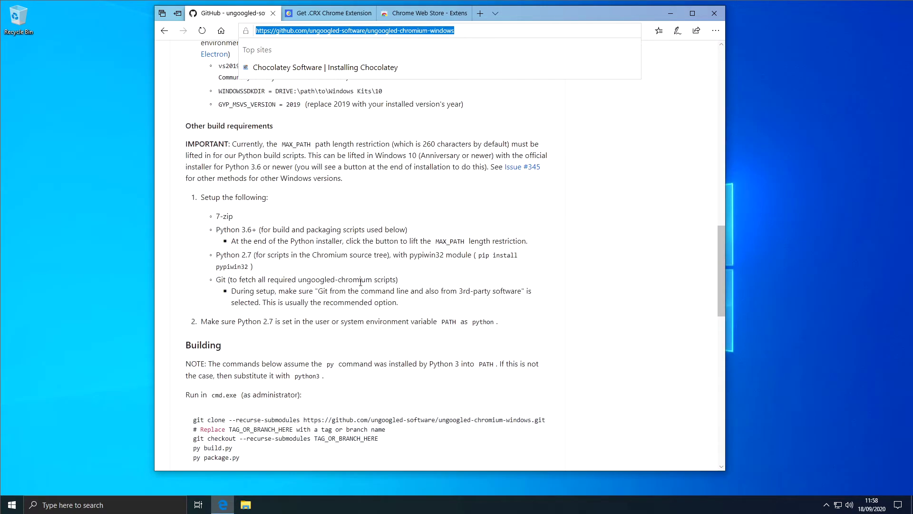
pyautogui.scroll(-6, 323, 228)
pyautogui.scroll(15, 367, 288)
pyautogui.scroll(4, 366, 287)
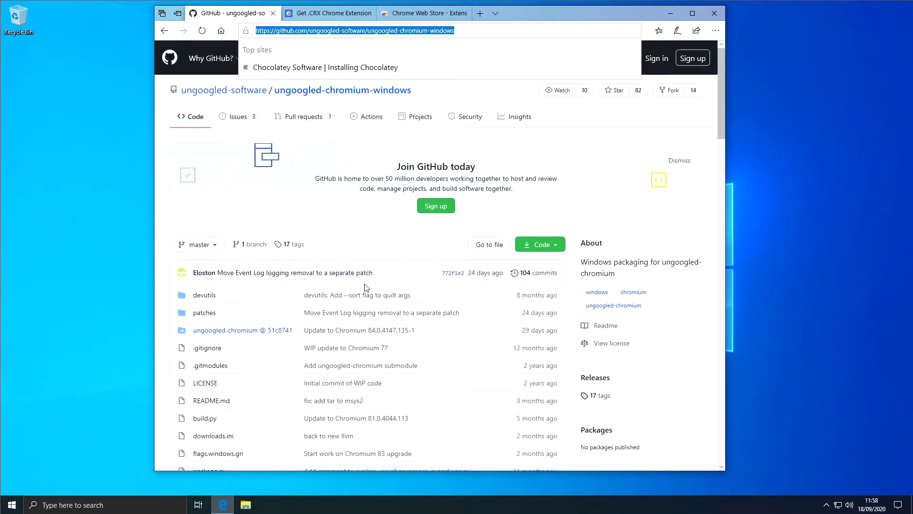
pyautogui.click(121, 150)
pyautogui.moveTo(566, 12); pyautogui.dragTo(715, 22)
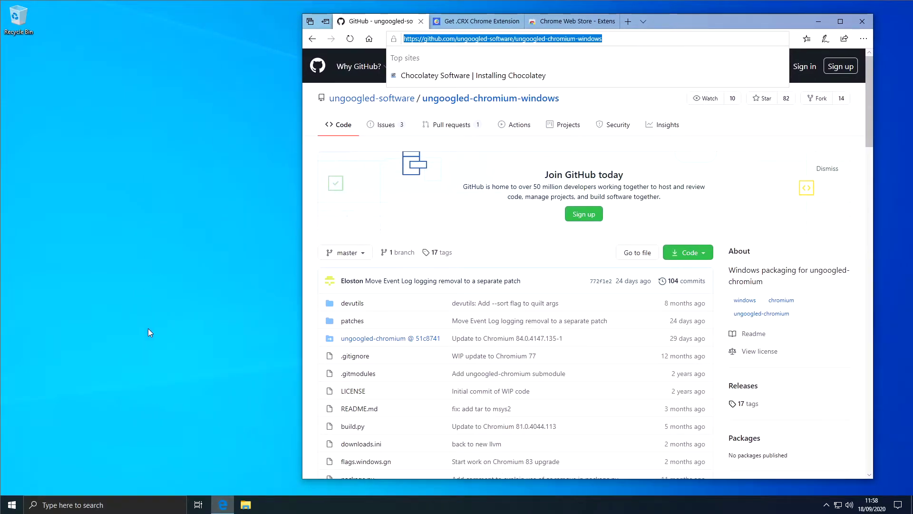
# - Launch Windows PowerShell as administrator from a Start search for 'power'
pyautogui.click(21, 506)
pyautogui.write('power')
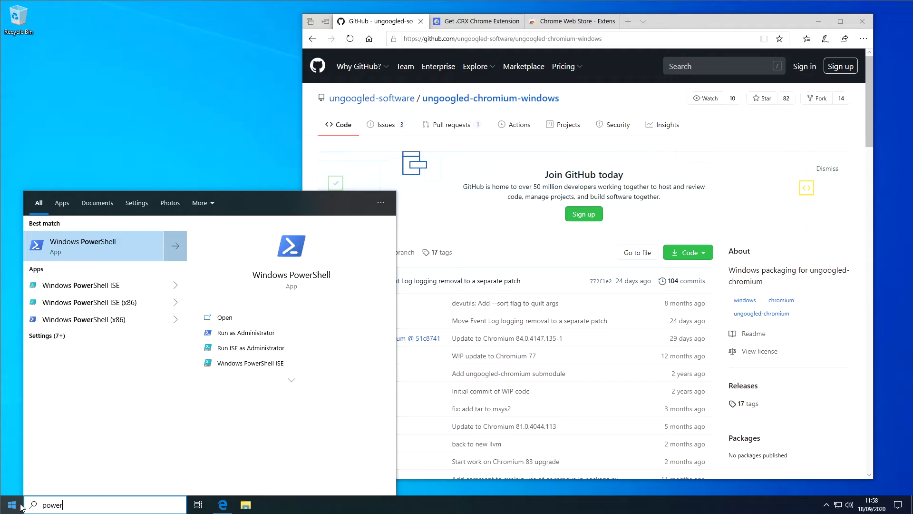
pyautogui.click(257, 338)
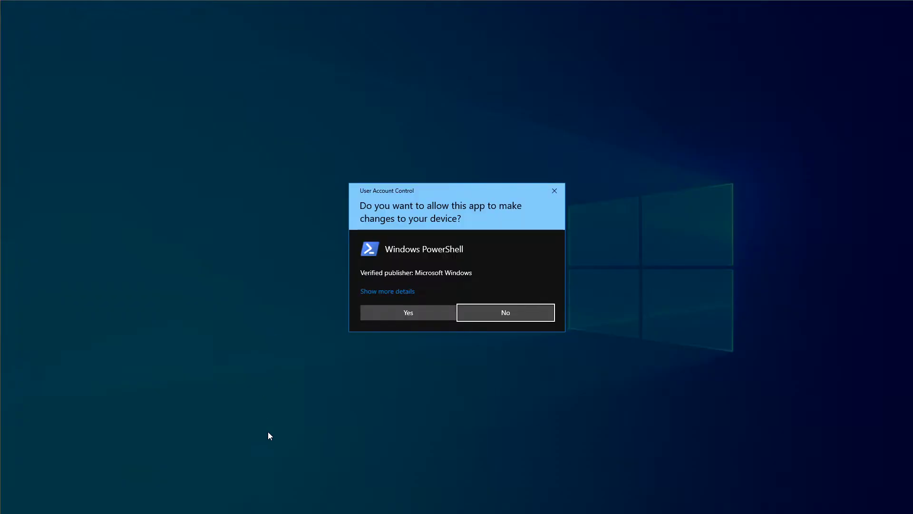
pyautogui.click(402, 313)
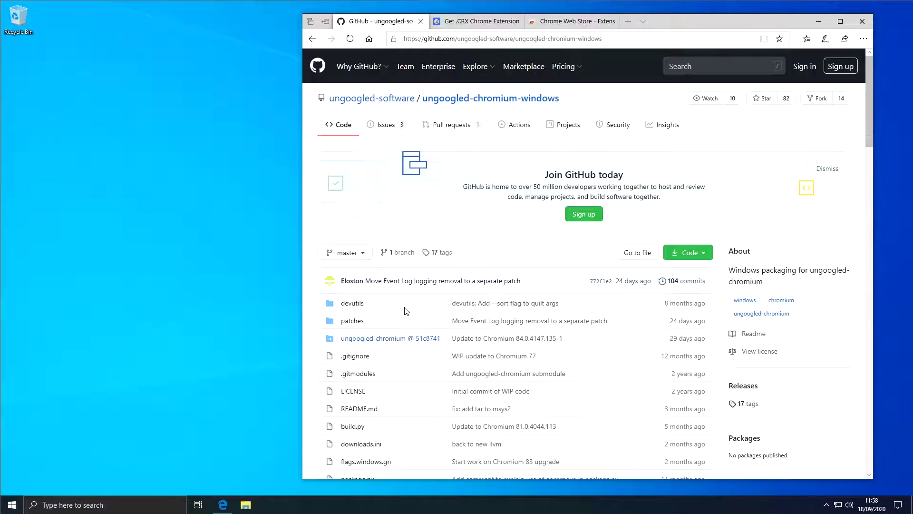
# - Run 'choco install ungoogled-chromium -y' to install the browser
pyautogui.write('cho')
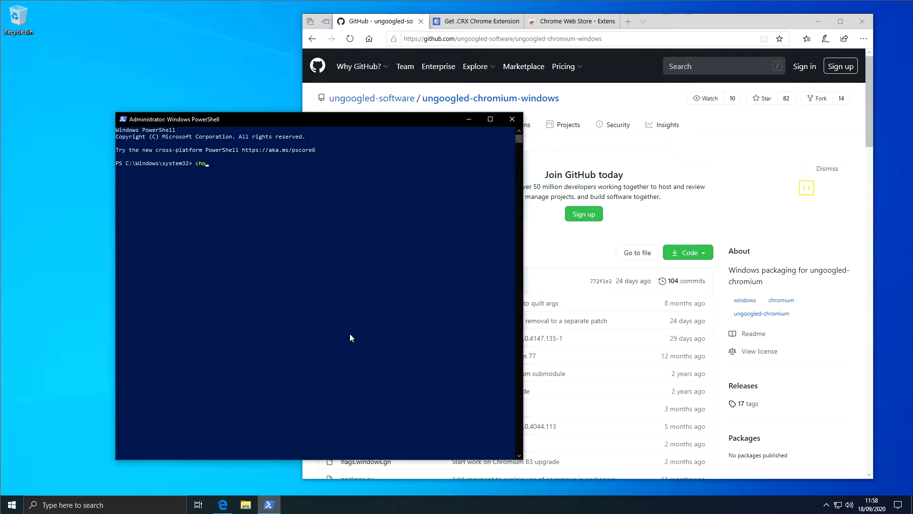
pyautogui.write('co install ungoogled-c')
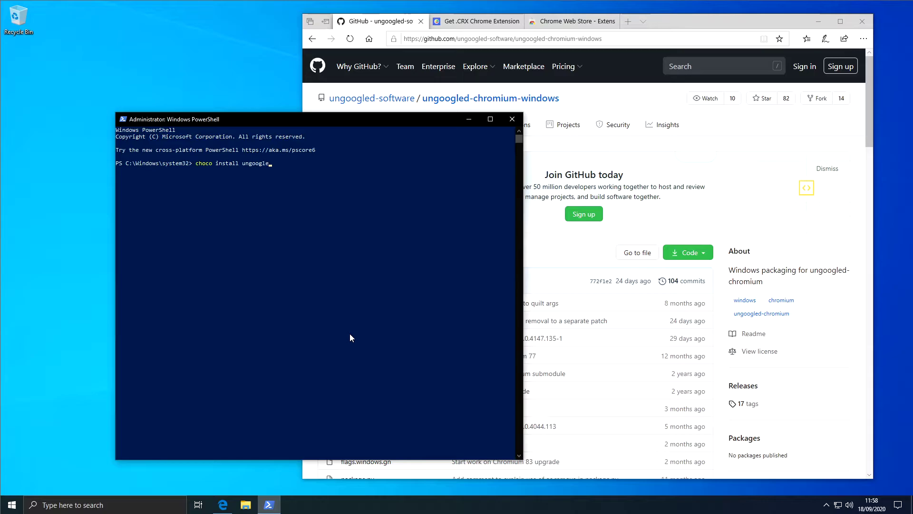
pyautogui.write('hromi')
pyautogui.write('um')
pyautogui.write(' -0y')
pyautogui.press('BackSpace')
pyautogui.press('BackSpace')
pyautogui.write('y')
pyautogui.press('Return')
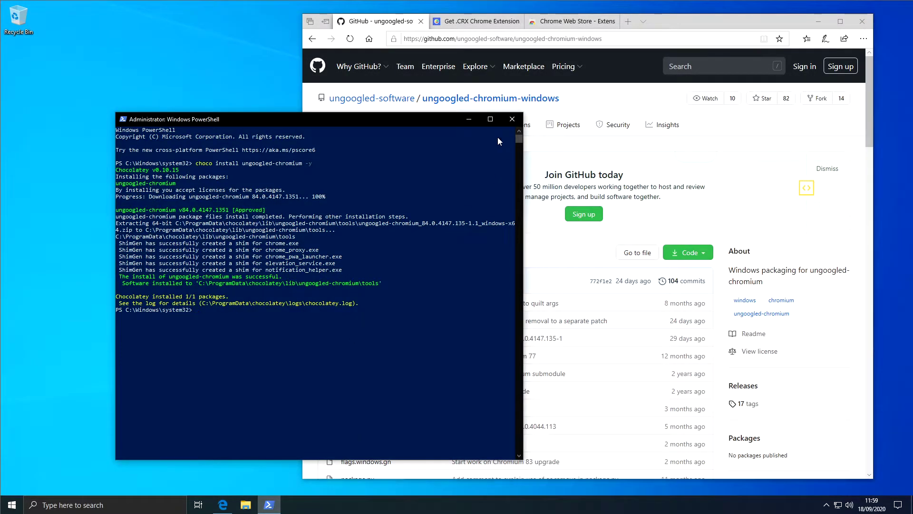
# - Close PowerShell and launch the newly installed Chromium by searching 'chrome' in Windows
pyautogui.click(513, 119)
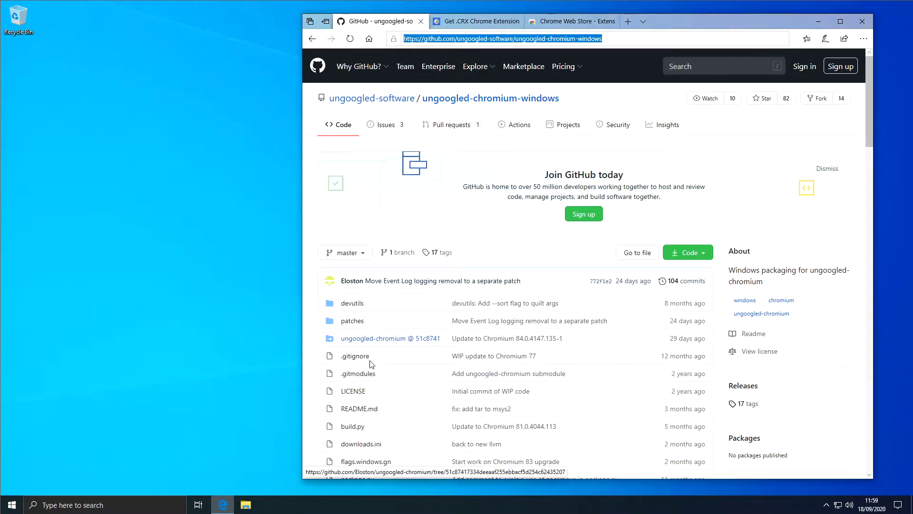
pyautogui.click(76, 508)
pyautogui.write('chrome')
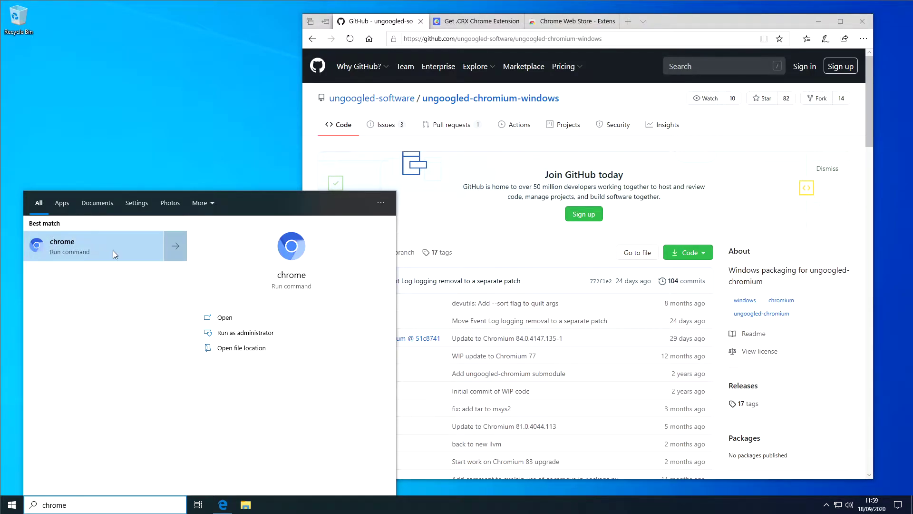
pyautogui.click(98, 244)
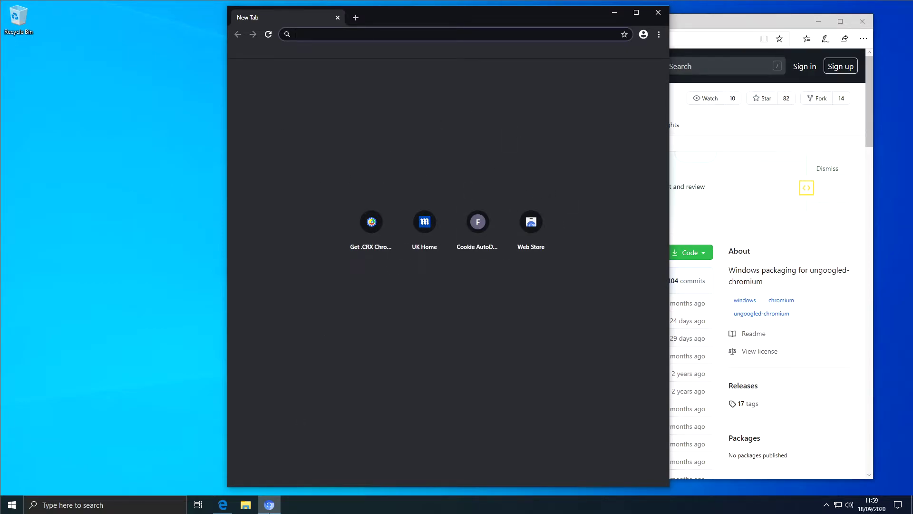
# - Pin Chromium to the taskbar and move its window to the left side
pyautogui.rightClick(271, 506)
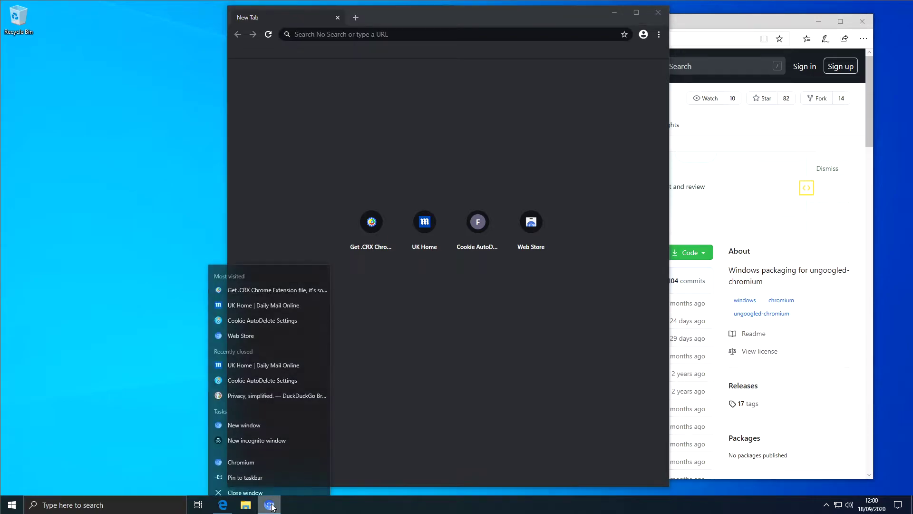
pyautogui.click(257, 476)
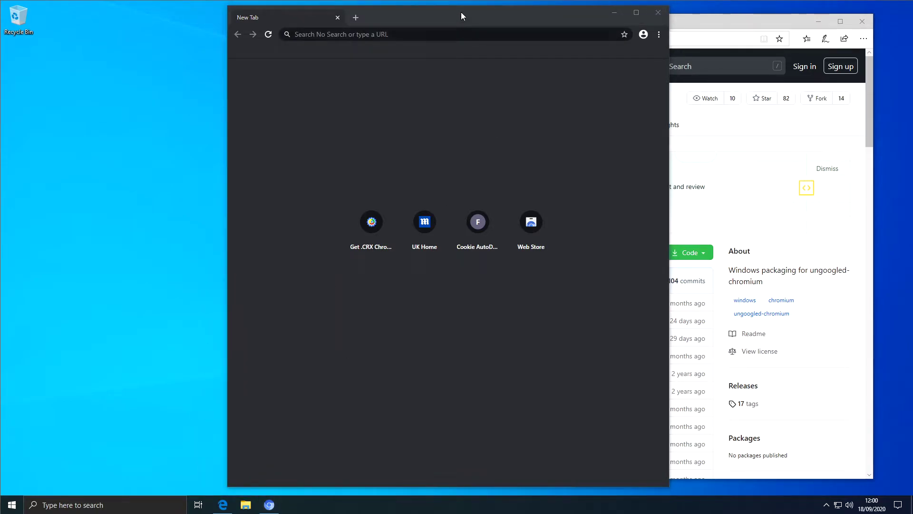
pyautogui.moveTo(461, 16); pyautogui.dragTo(286, 16)
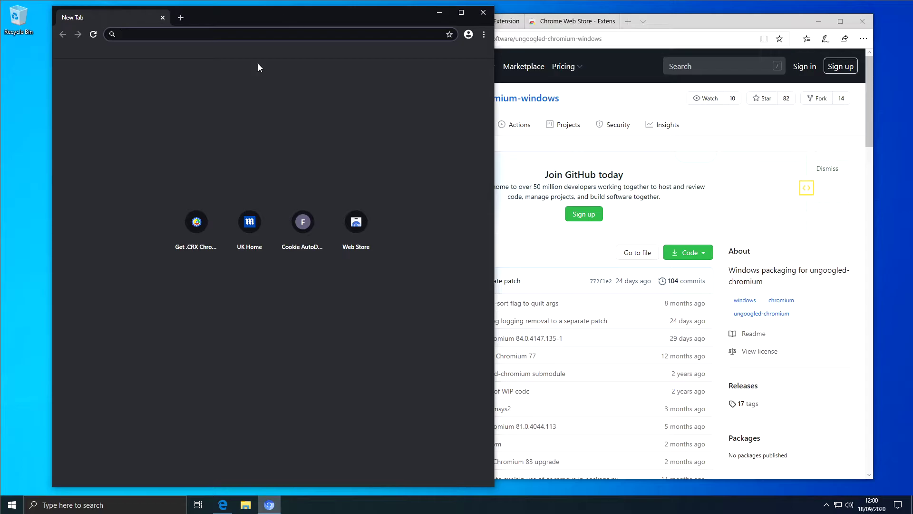
# - In Chromium's Settings, make DuckDuckGo the address-bar search engine
pyautogui.click(484, 34)
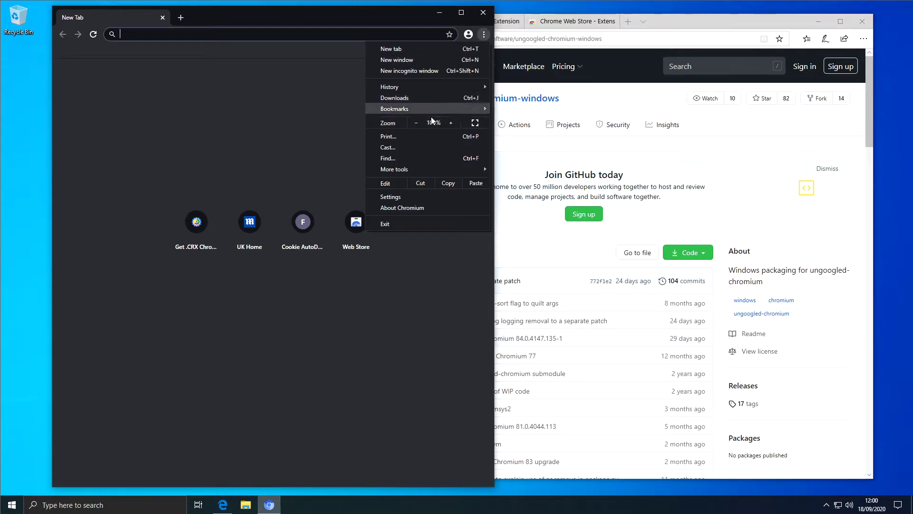
pyautogui.click(402, 198)
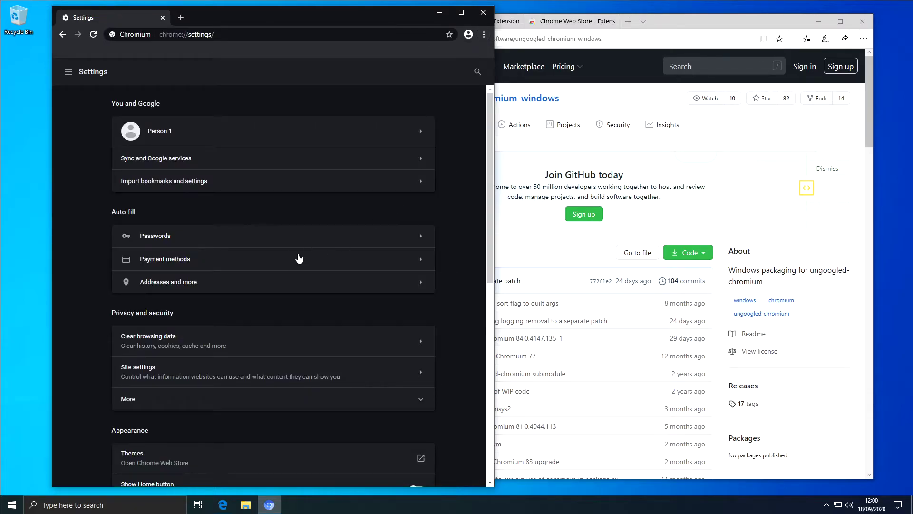
pyautogui.scroll(-1, 291, 273)
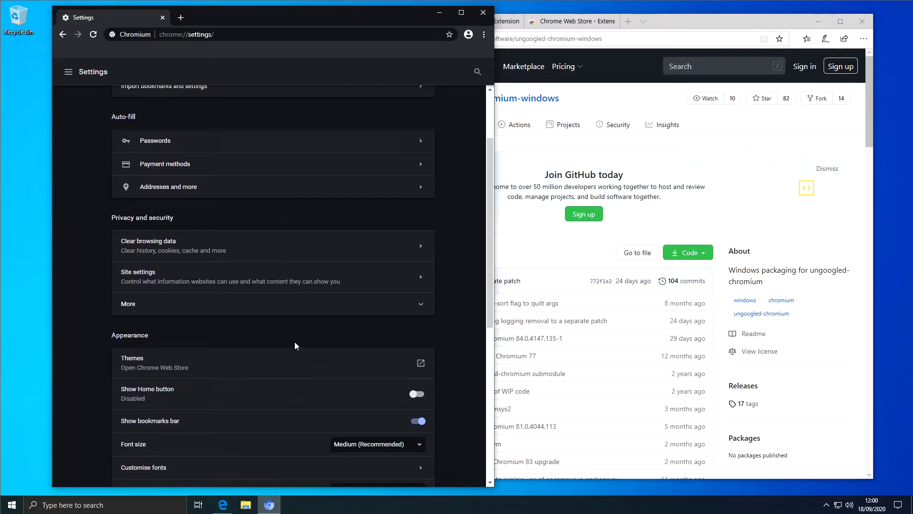
pyautogui.scroll(-2, 295, 343)
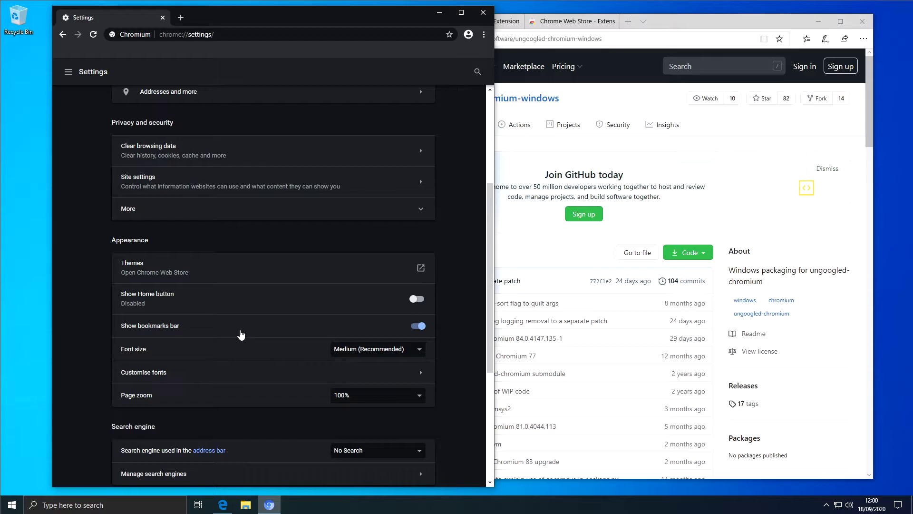
pyautogui.scroll(-2, 241, 335)
pyautogui.click(381, 360)
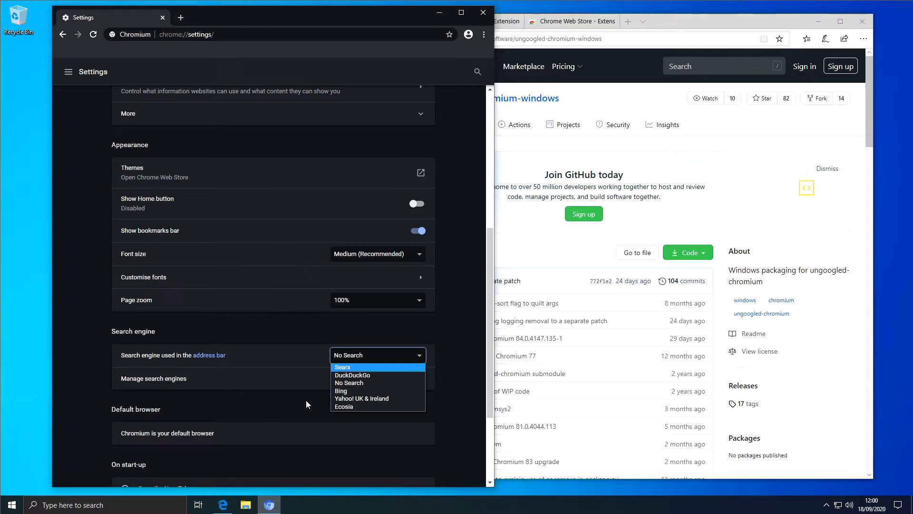
pyautogui.click(383, 374)
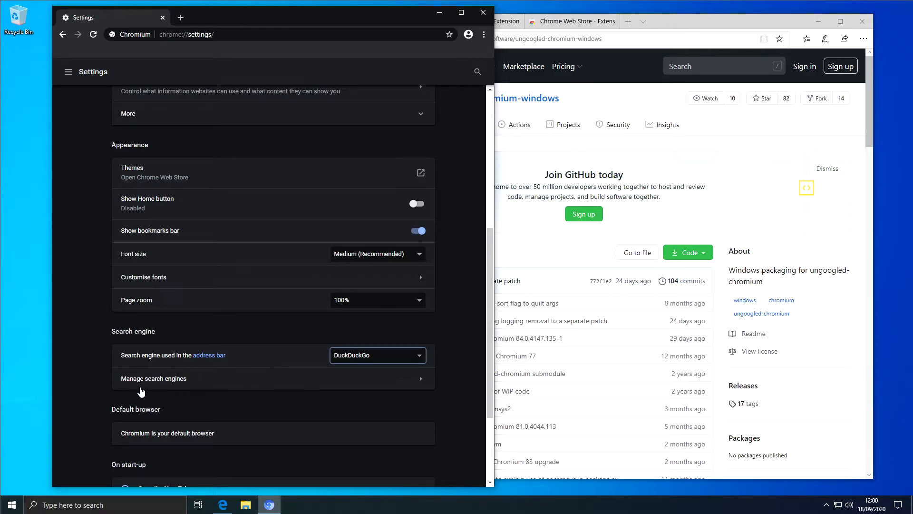
# - Remove Mail Online, Ecosia, Yahoo UK & Ireland and Bing from the engine list, then go back
pyautogui.click(162, 379)
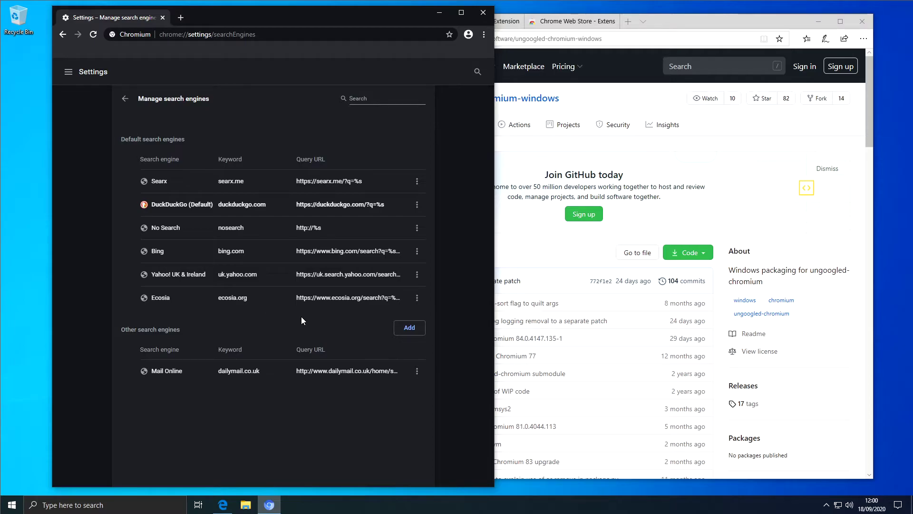
pyautogui.click(418, 373)
pyautogui.click(397, 417)
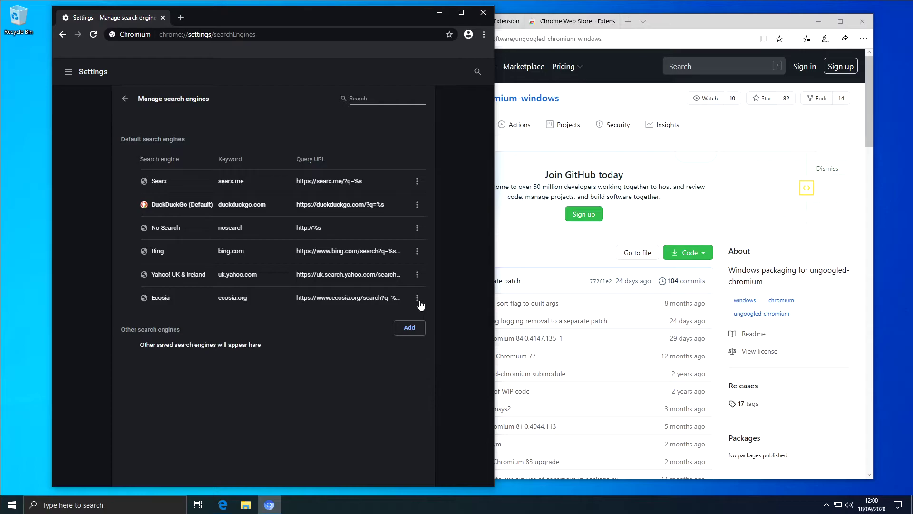
pyautogui.click(417, 300)
pyautogui.click(383, 346)
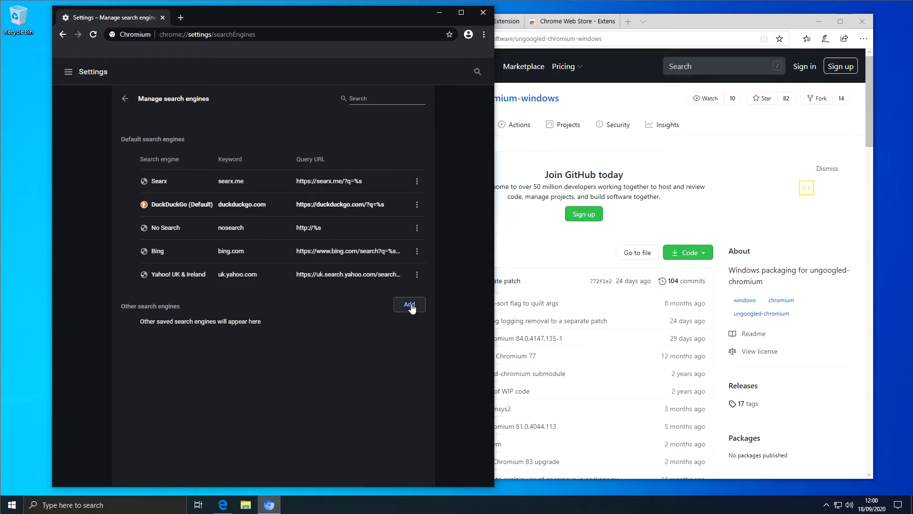
pyautogui.click(413, 275)
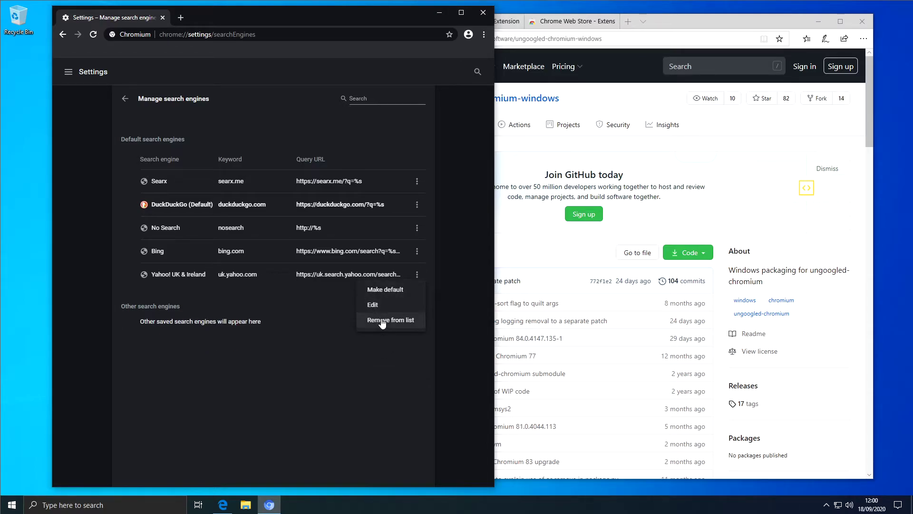
pyautogui.click(384, 319)
pyautogui.click(417, 256)
pyautogui.click(393, 297)
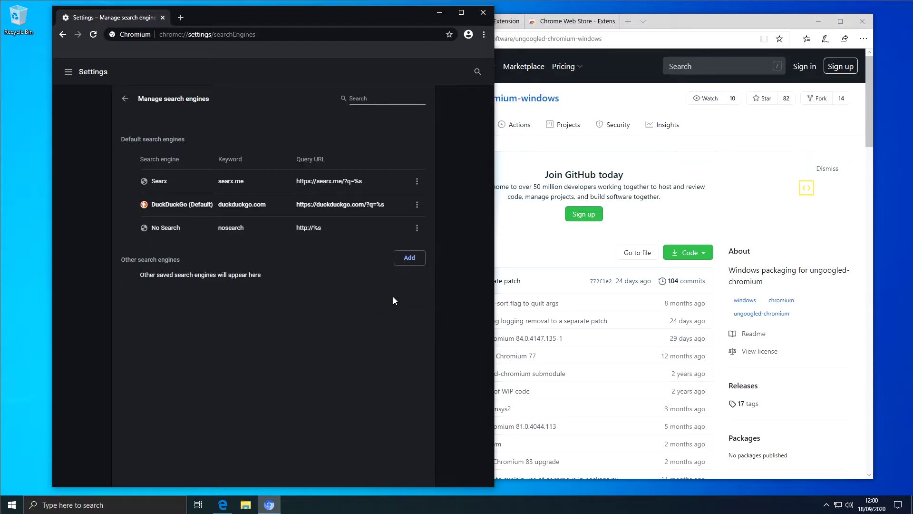
pyautogui.click(125, 99)
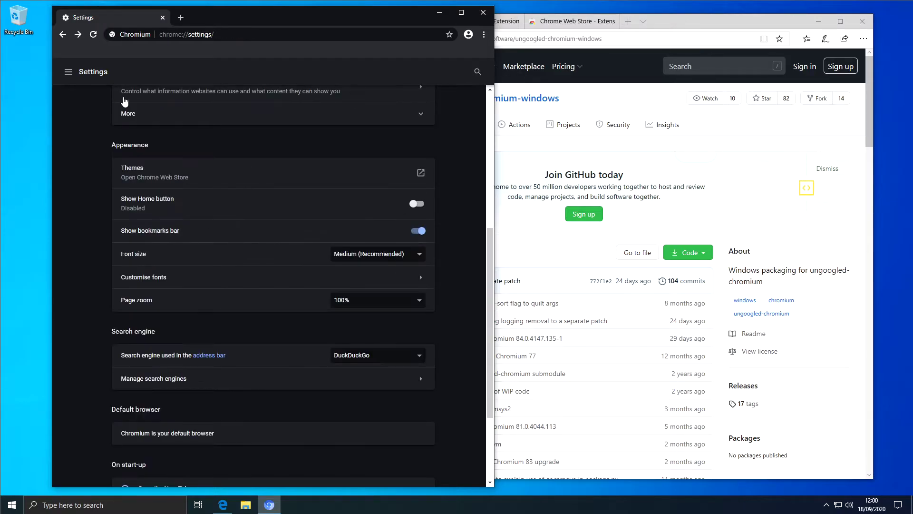
# - Search 'bbc' from a new tab's address bar to get DuckDuckGo results, then return to Settings
pyautogui.click(181, 17)
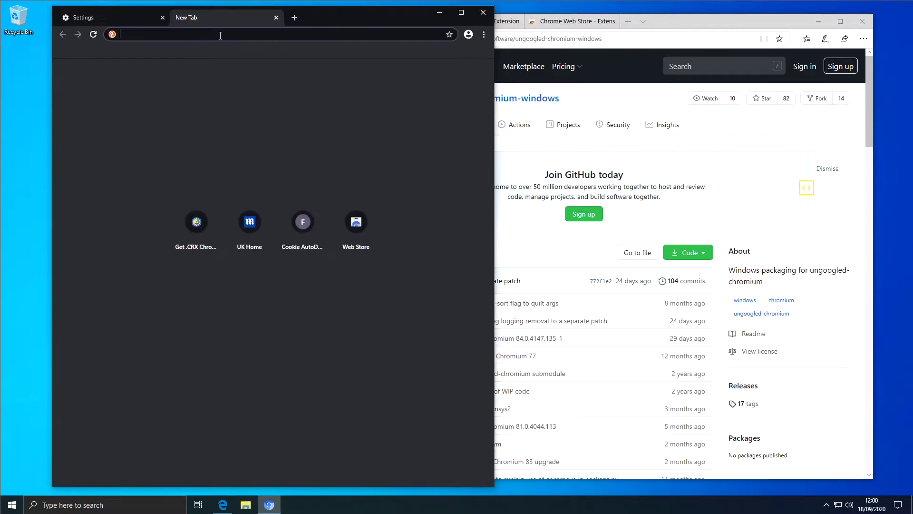
pyautogui.write('bbc')
pyautogui.press('Return')
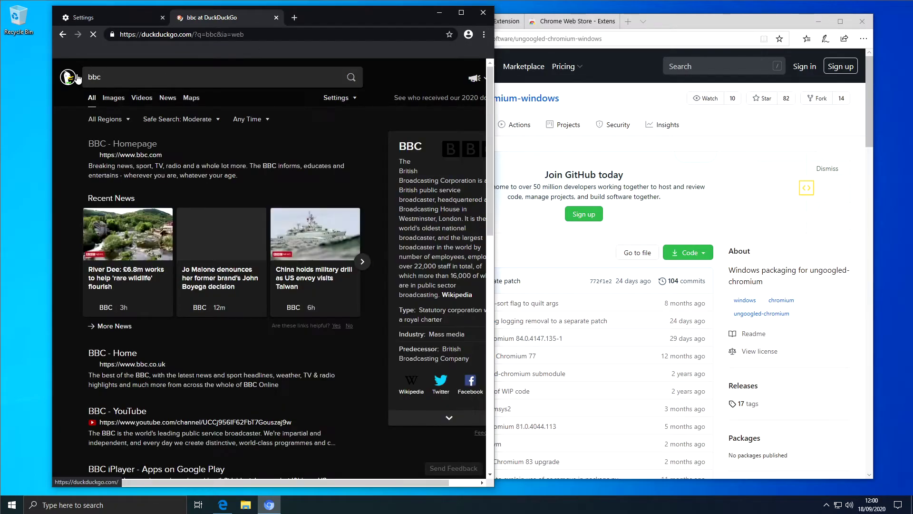
pyautogui.click(127, 17)
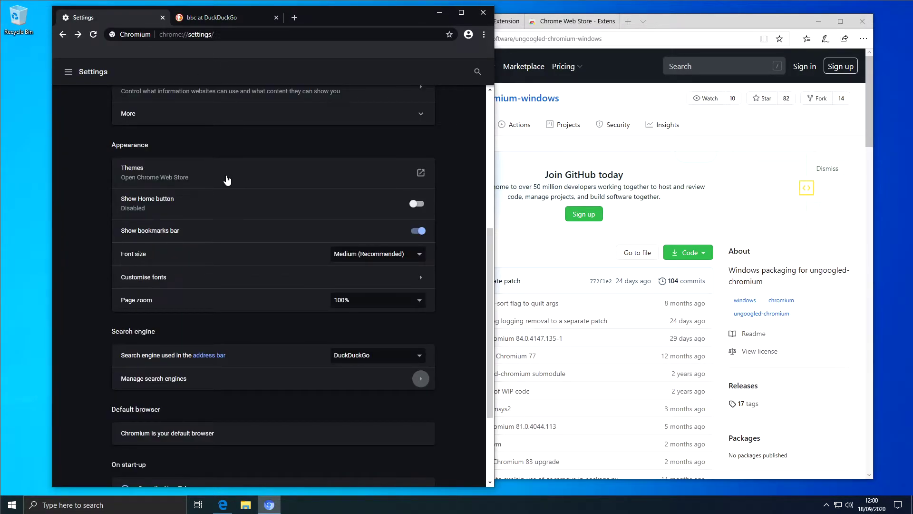
# - Open Site settings under Privacy and security
pyautogui.scroll(6, 138, 169)
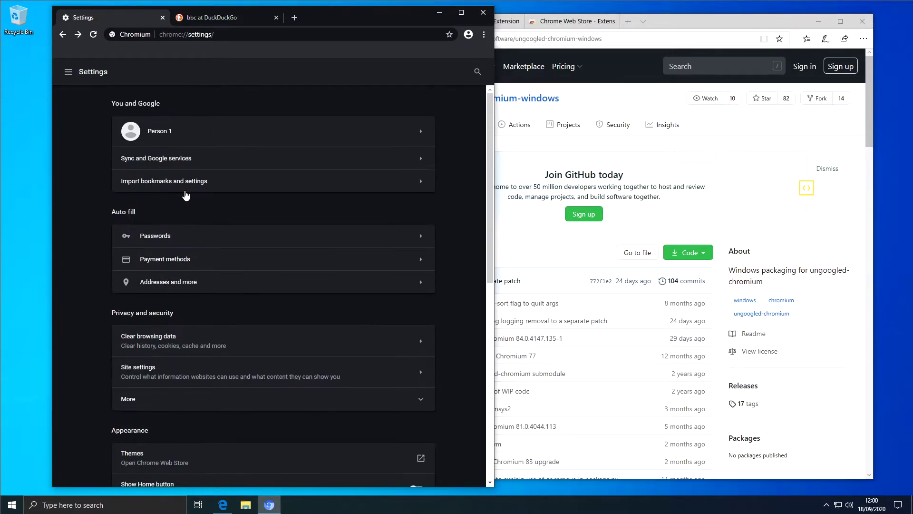
pyautogui.click(68, 72)
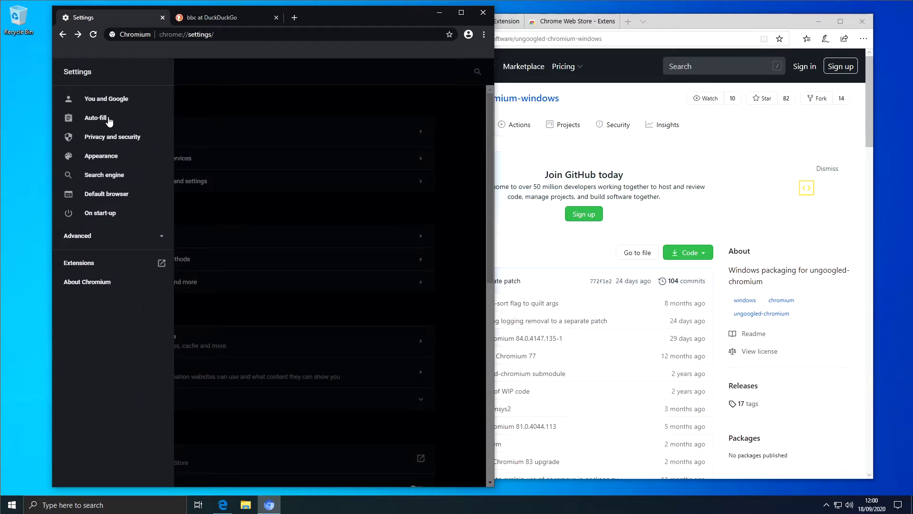
pyautogui.click(121, 138)
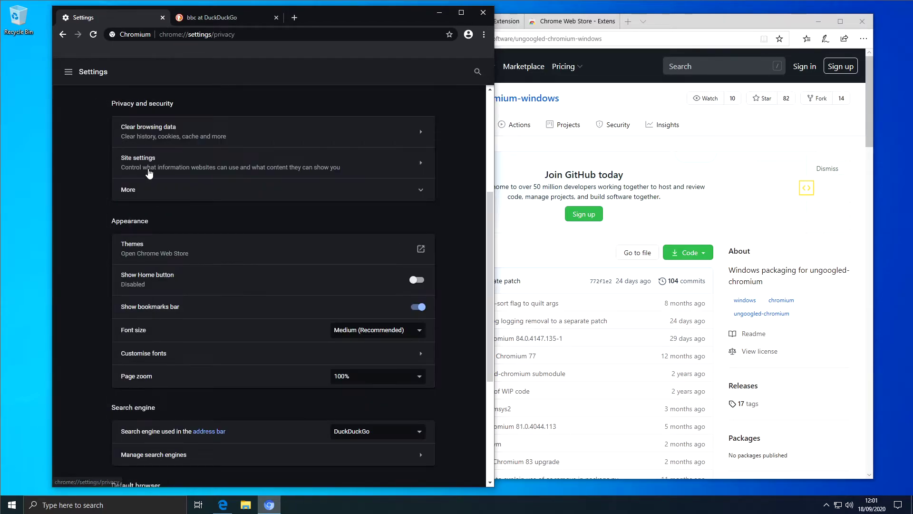
pyautogui.click(228, 165)
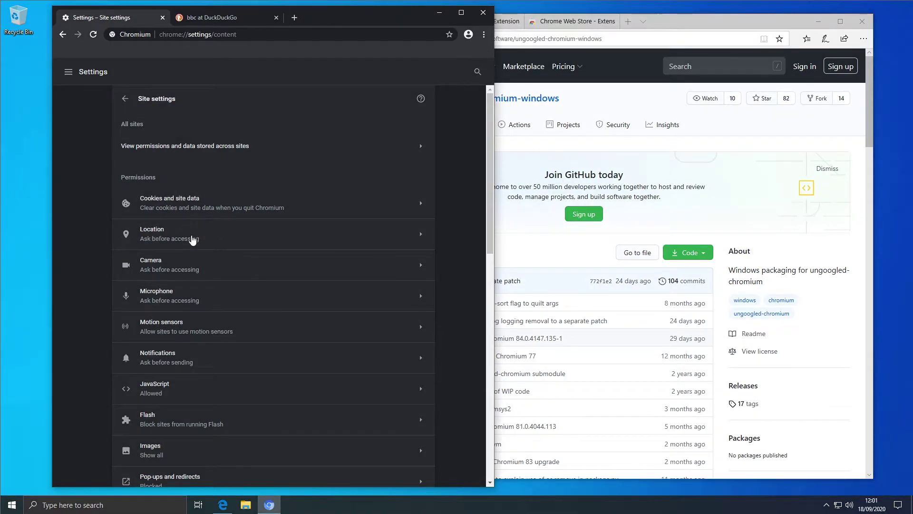
# - Block location, camera, motion sensors and notifications for all sites
pyautogui.click(174, 235)
pyautogui.click(123, 98)
pyautogui.click(418, 176)
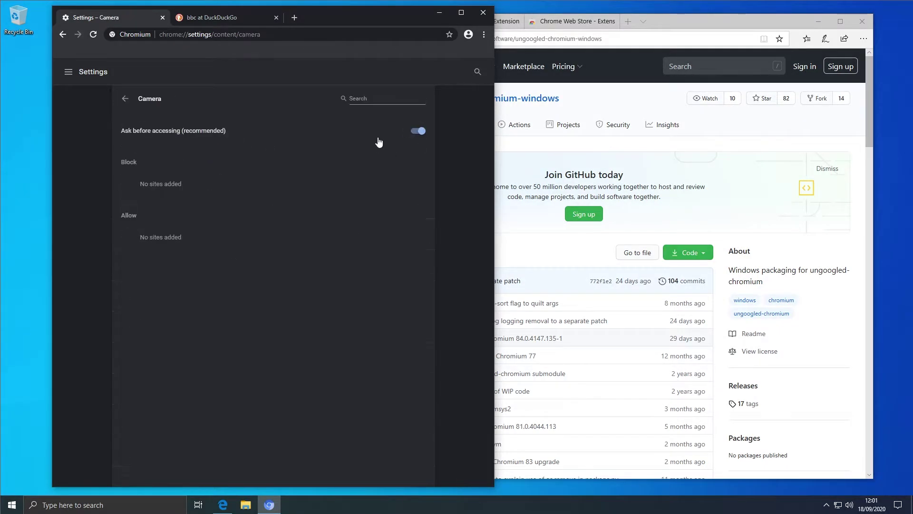
pyautogui.click(126, 98)
pyautogui.click(418, 236)
pyautogui.click(125, 98)
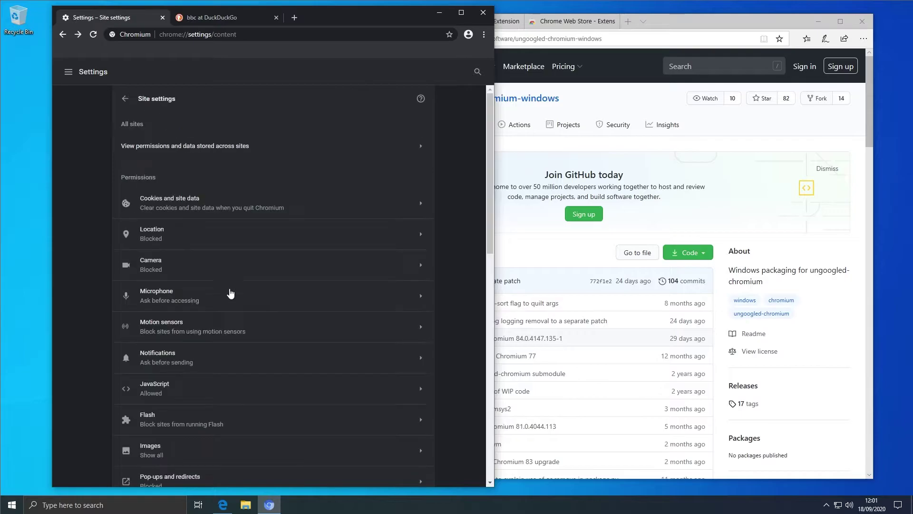
pyautogui.click(224, 359)
pyautogui.click(415, 130)
pyautogui.click(126, 98)
# - Review Cookies and site data, then go back to Privacy and security
pyautogui.click(213, 201)
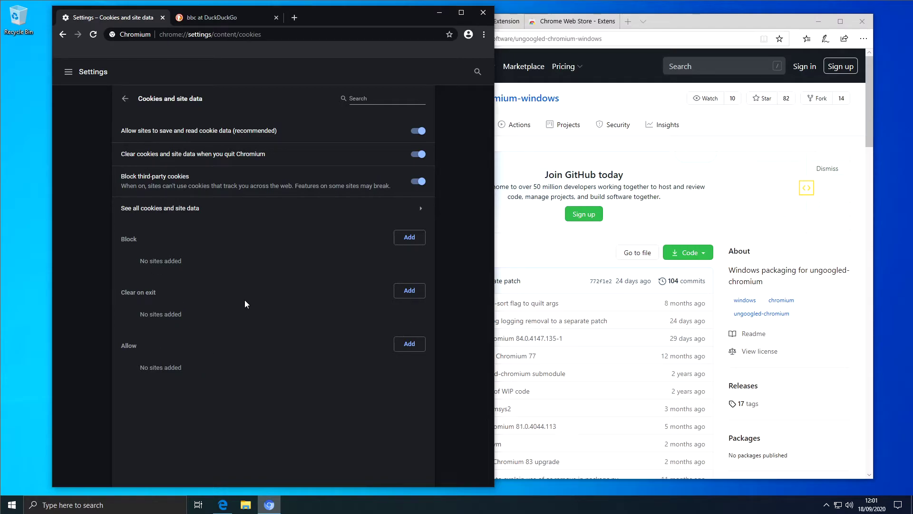
pyautogui.click(126, 99)
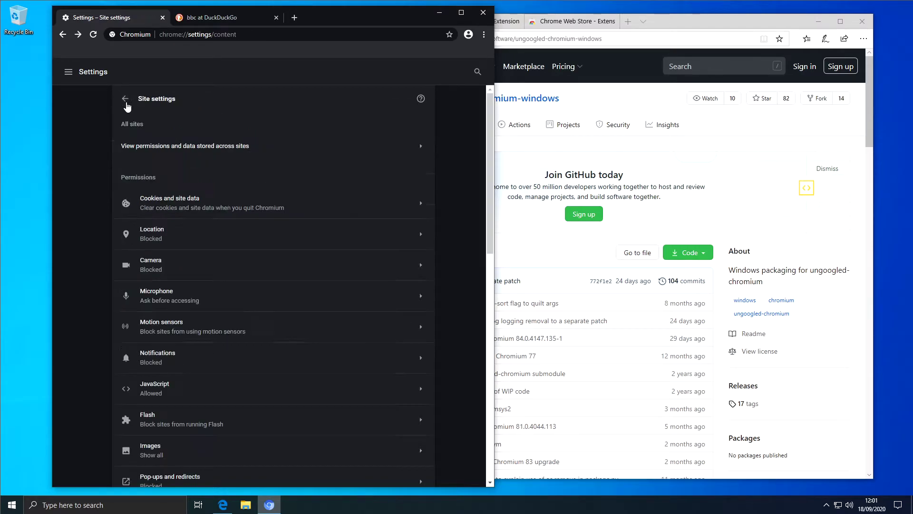
pyautogui.click(126, 99)
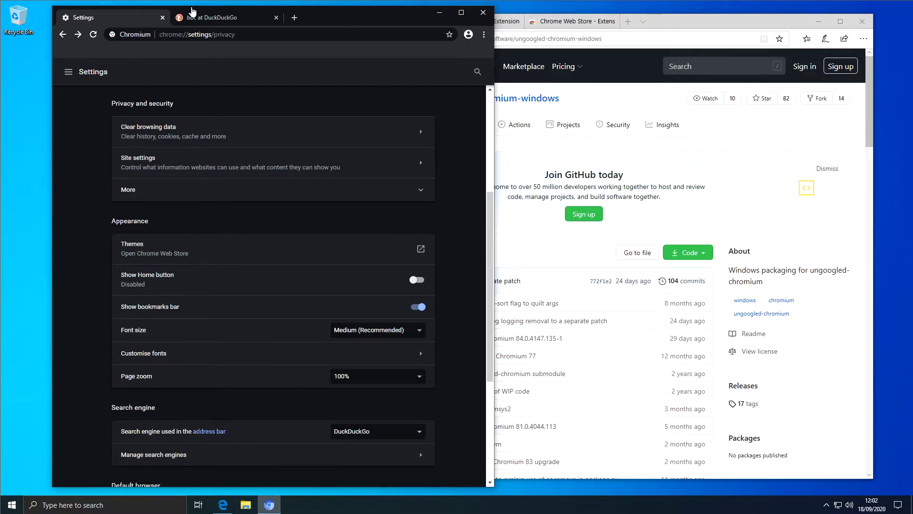
# - Set the extension MIME request handling flag to 'Always prompt for install' in chrome://flags
pyautogui.click(288, 34)
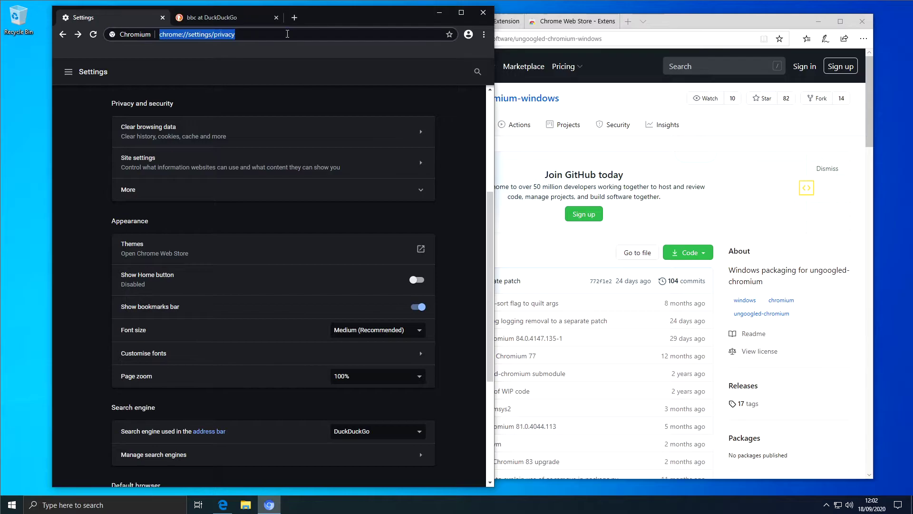
pyautogui.write('chrome://flags/#extension-mime-request-handling')
pyautogui.press('Return')
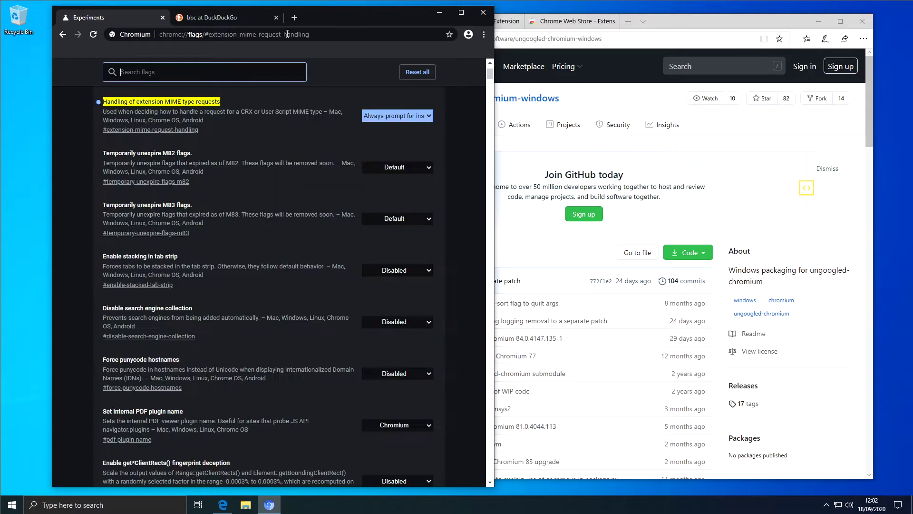
pyautogui.click(402, 116)
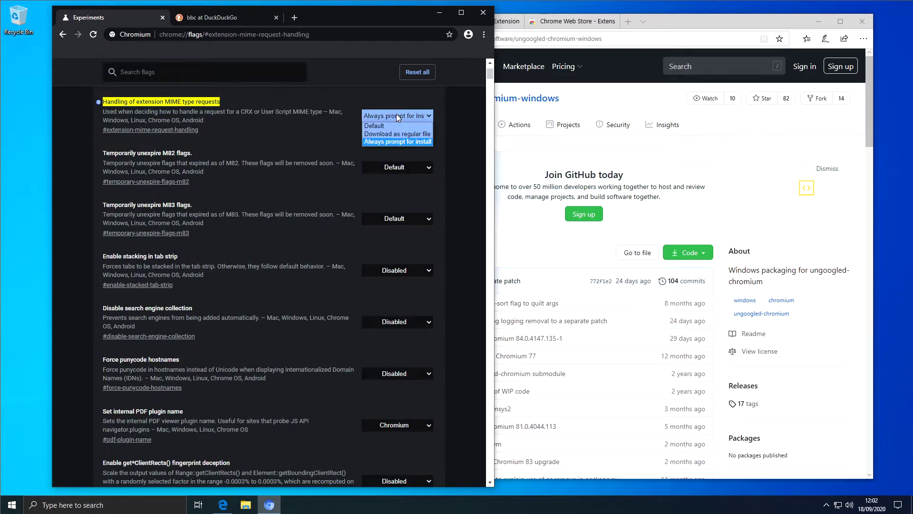
pyautogui.click(385, 127)
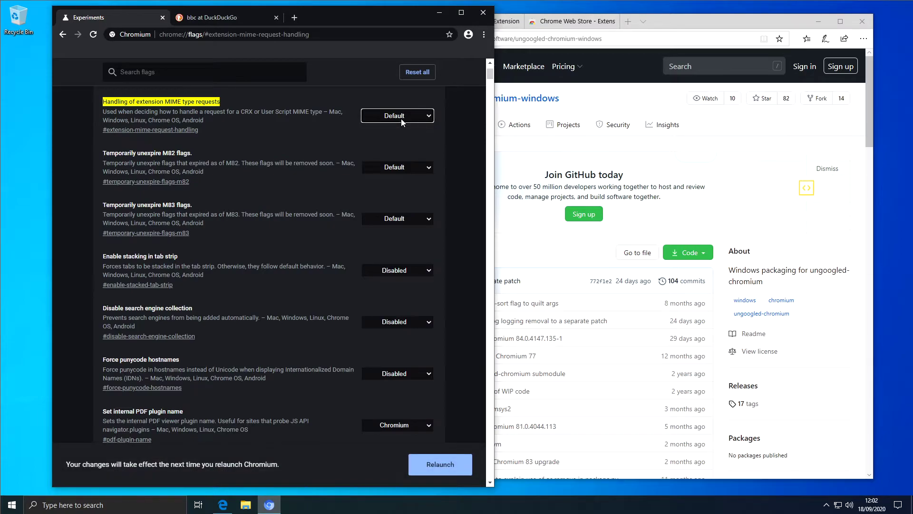
pyautogui.click(401, 119)
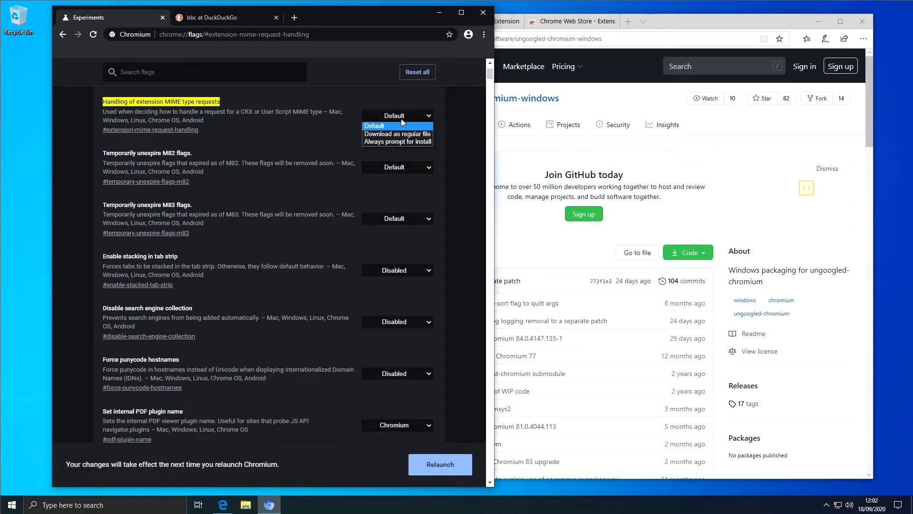
pyautogui.click(393, 142)
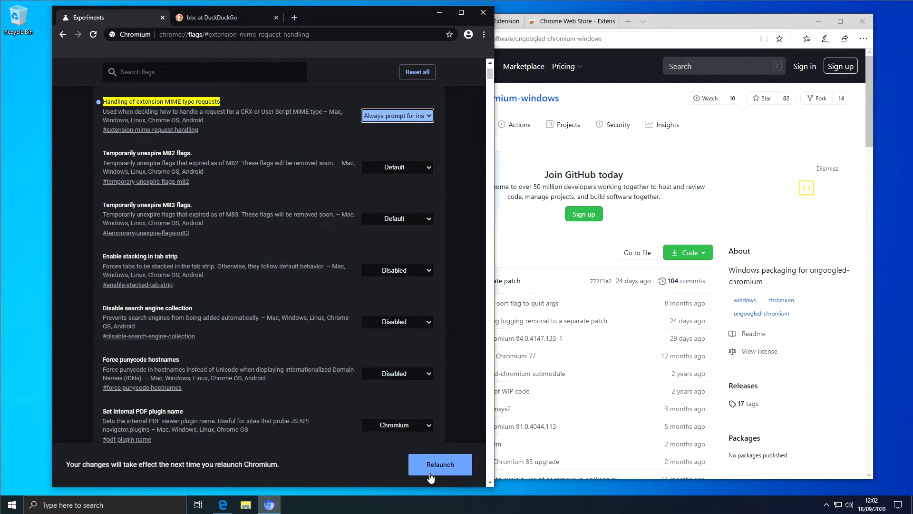
# - Maximise the Chromium window to fill the screen
pyautogui.press('super+Down')
pyautogui.hotkey('alt', 'Tab')
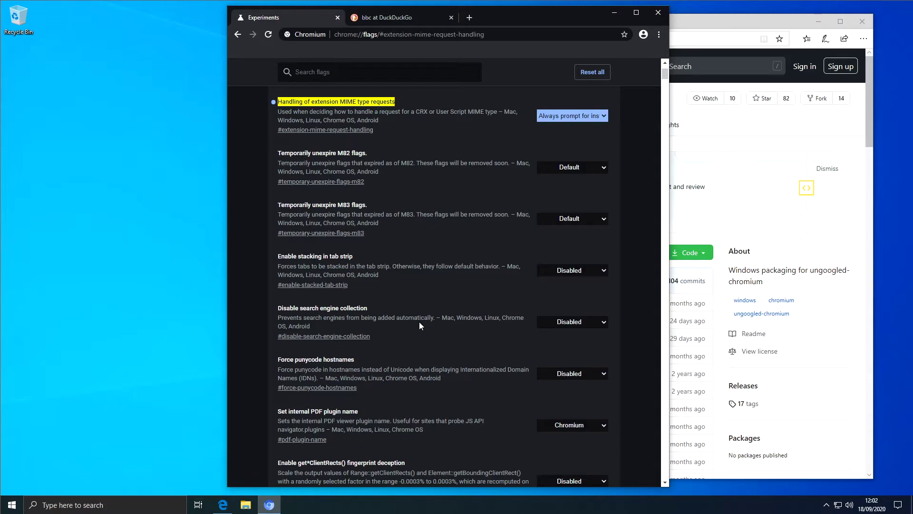
pyautogui.click(636, 15)
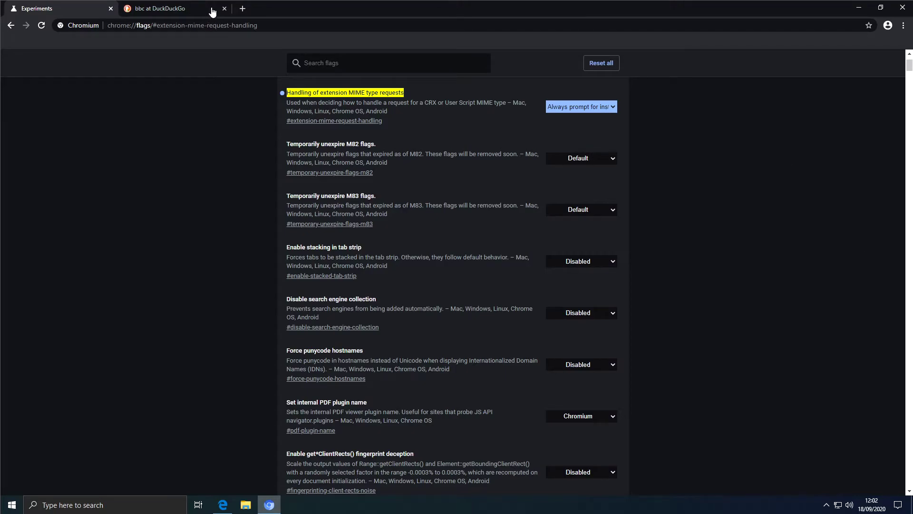
# - Load crxextractor.com in the bbc results tab and reveal its CRX download form
pyautogui.click(186, 7)
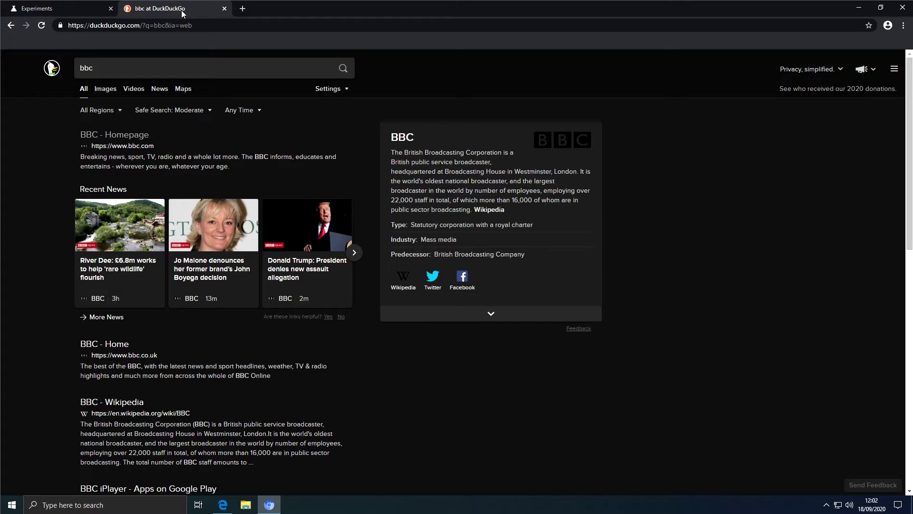
pyautogui.click(224, 25)
pyautogui.write('crxextractor.com/')
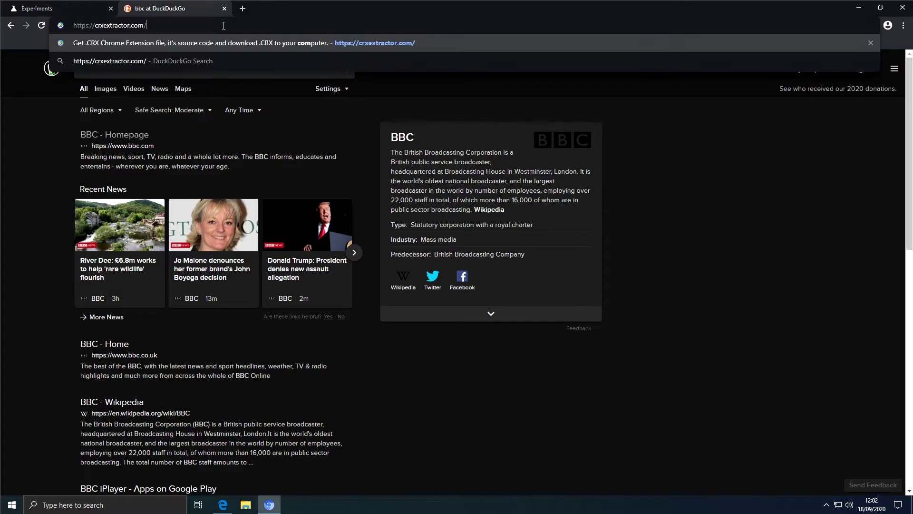
pyautogui.press('Return')
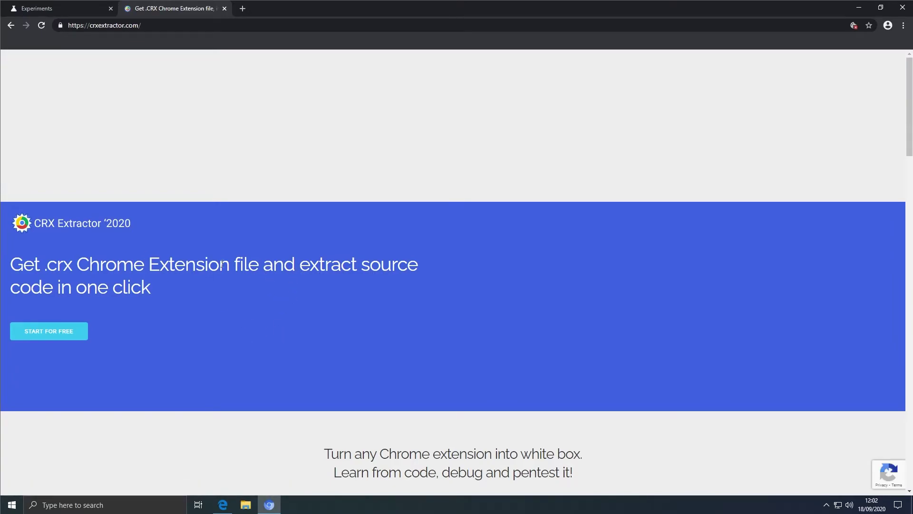
pyautogui.click(27, 333)
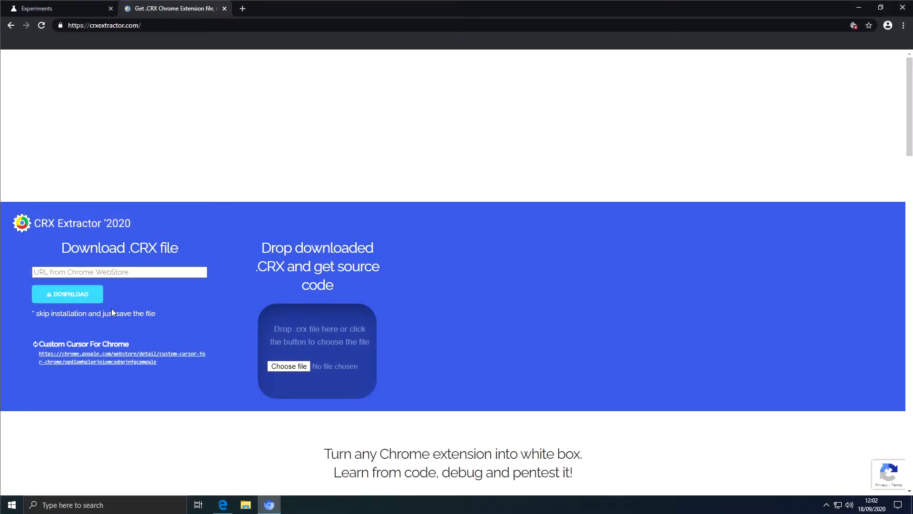
# - Search the Web Store for 'ublock' and select the uBlock Origin page address
pyautogui.click(242, 9)
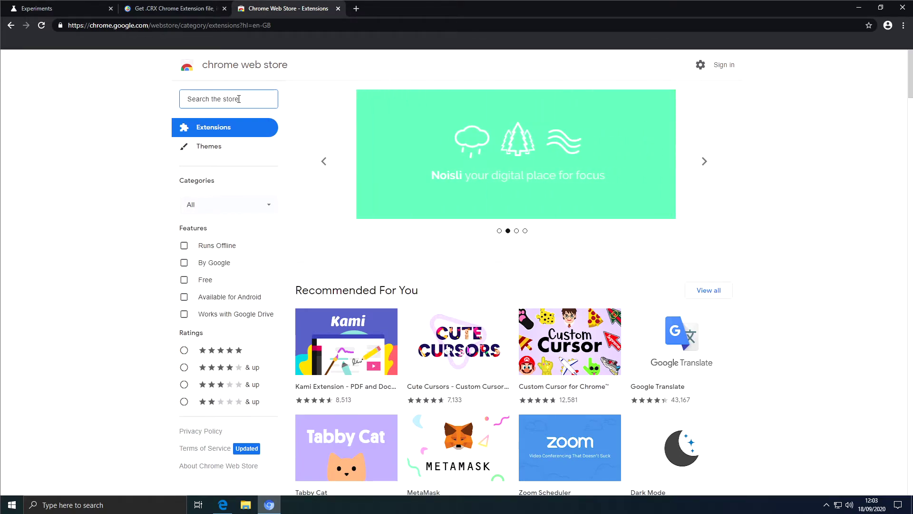
pyautogui.write('ublock')
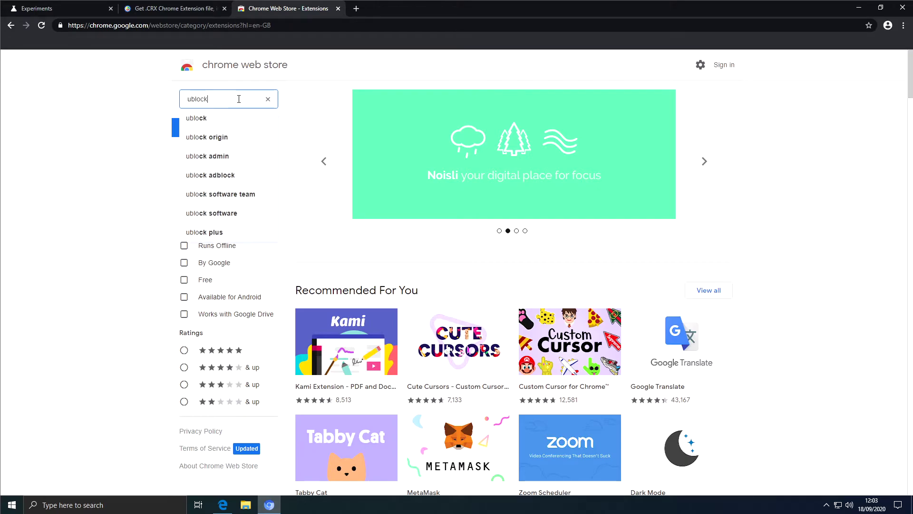
pyautogui.press('Return')
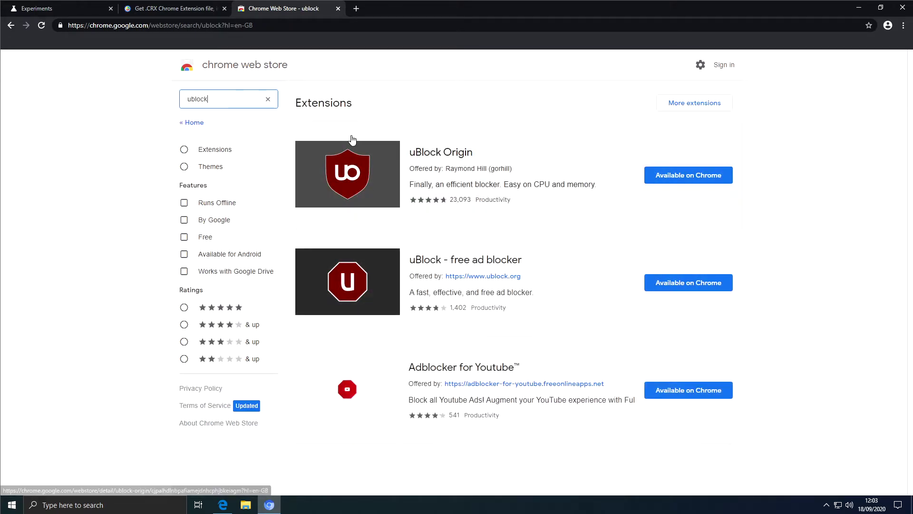
pyautogui.click(464, 153)
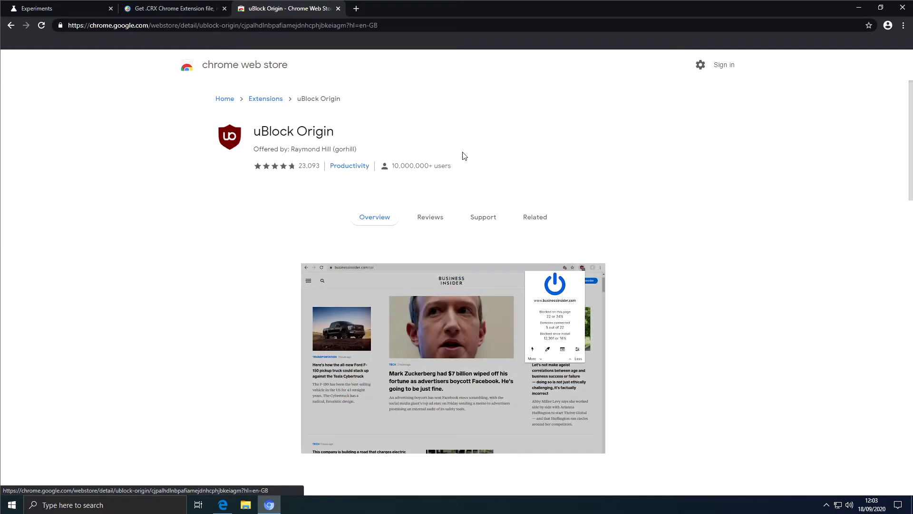
pyautogui.click(350, 25)
pyautogui.hotkey('ctrl', 'c')
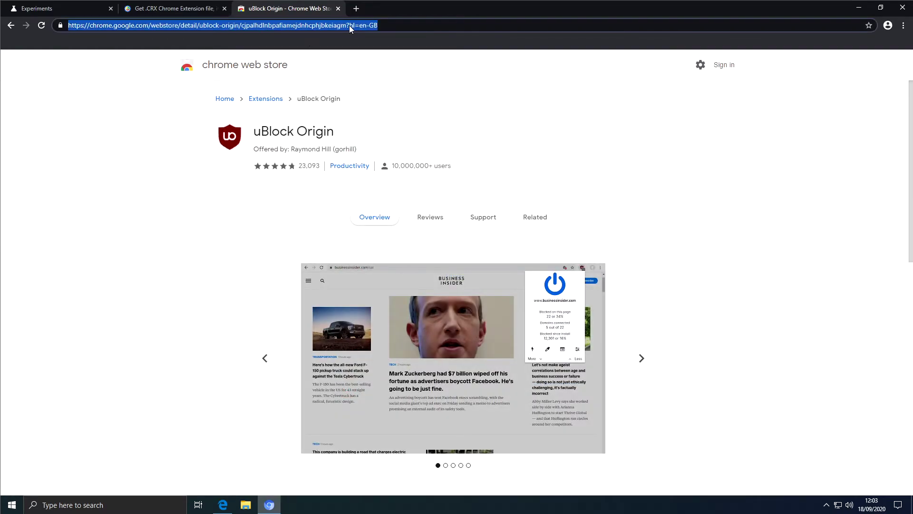
# - Paste the uBlock Origin store address into CRX Extractor and download its .crx file
pyautogui.click(165, 9)
pyautogui.click(153, 273)
pyautogui.hotkey('ctrl', 'v')
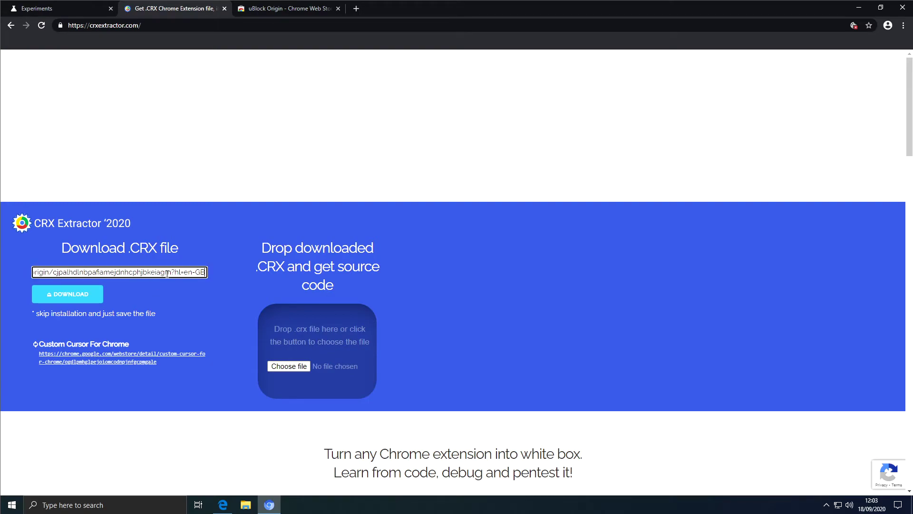
pyautogui.click(72, 295)
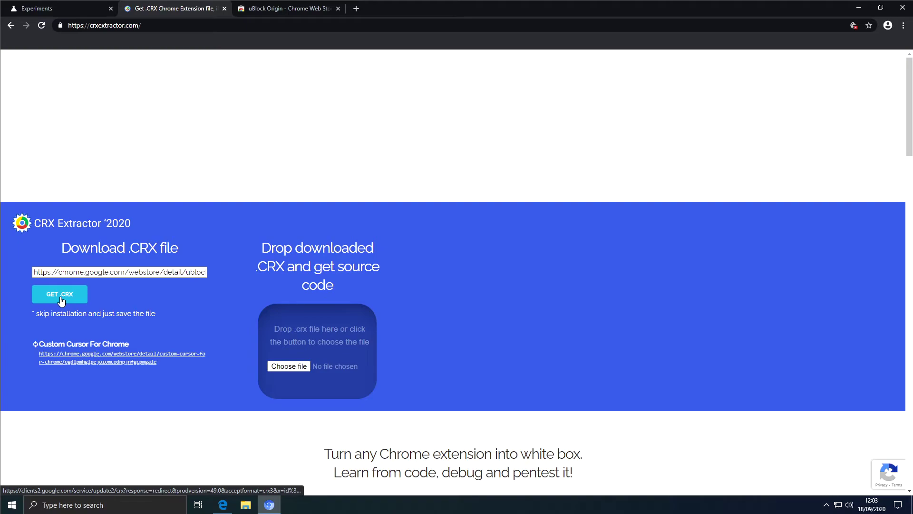
pyautogui.click(61, 295)
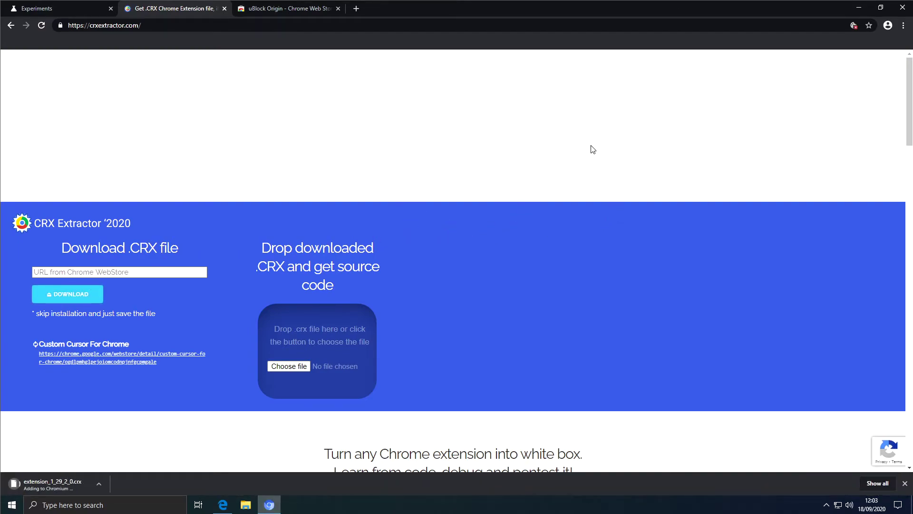
# - Confirm adding uBlock Origin to Chromium
pyautogui.scroll(-4, 526, 144)
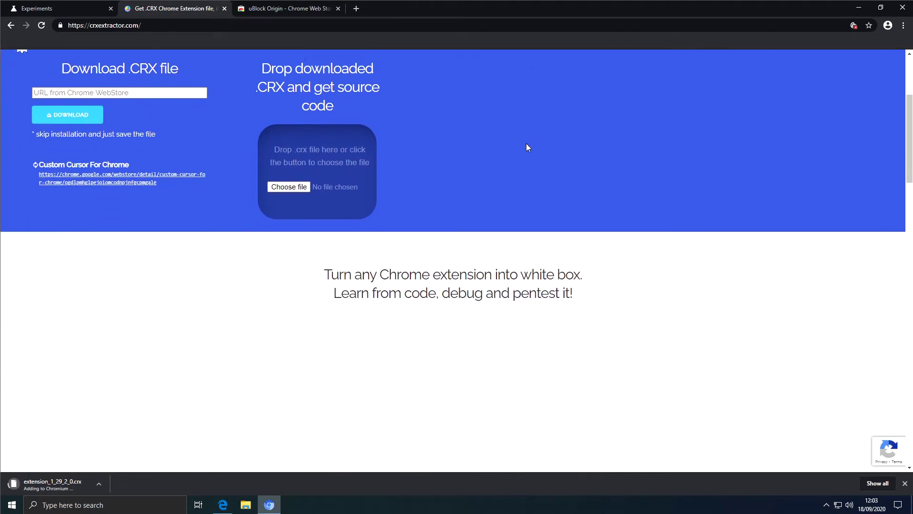
pyautogui.scroll(1, 524, 147)
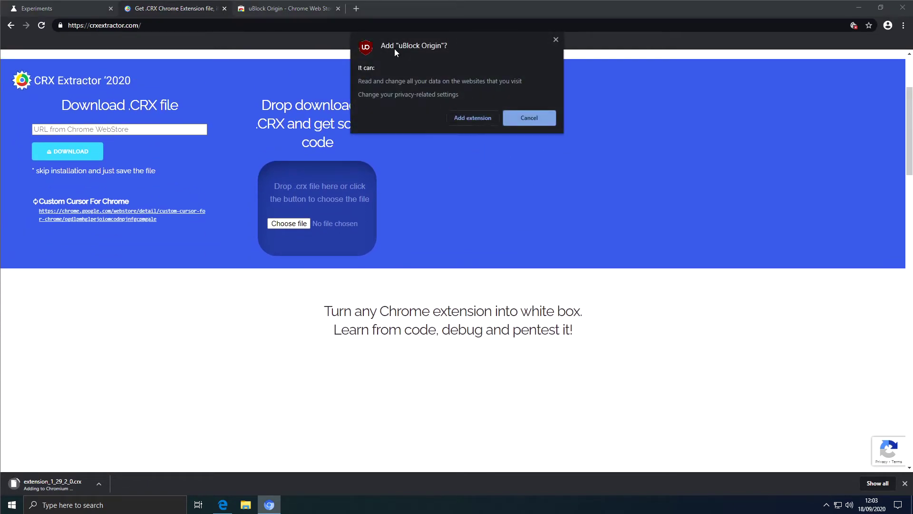
pyautogui.click(463, 118)
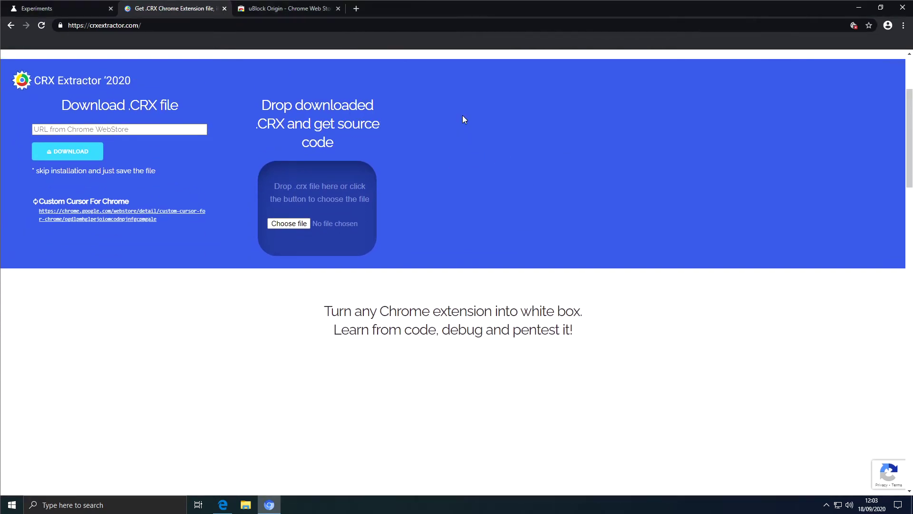
pyautogui.scroll(3, 628, 86)
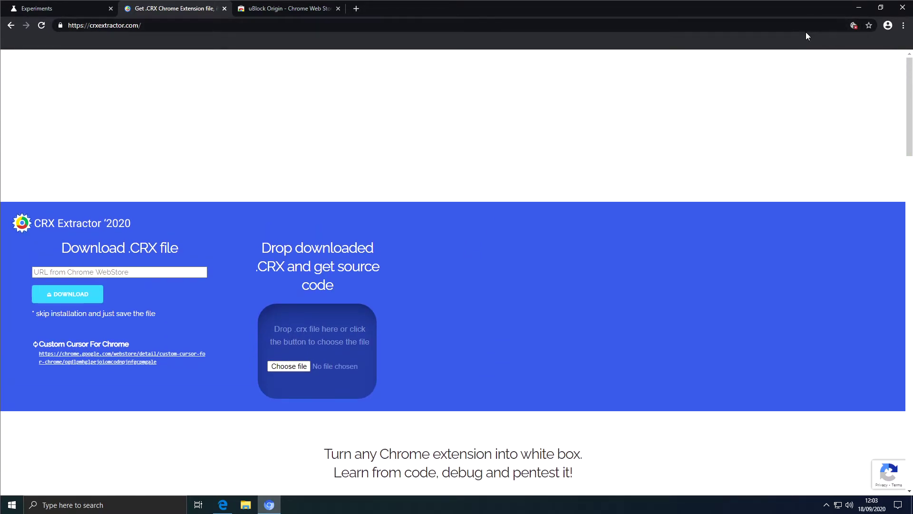
# - Enable uBlock Origin on the Extensions page, then return to its store tab
pyautogui.click(904, 25)
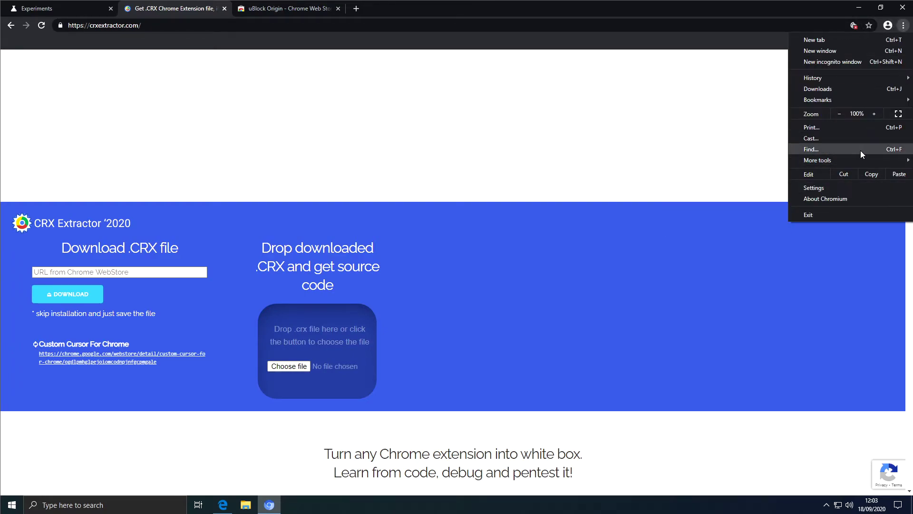
pyautogui.moveTo(856, 156)
pyautogui.click(724, 201)
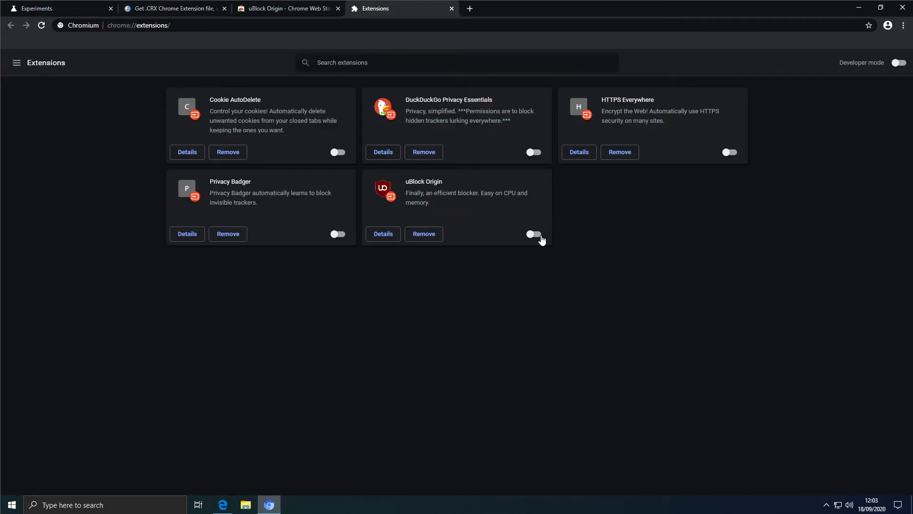
pyautogui.click(534, 234)
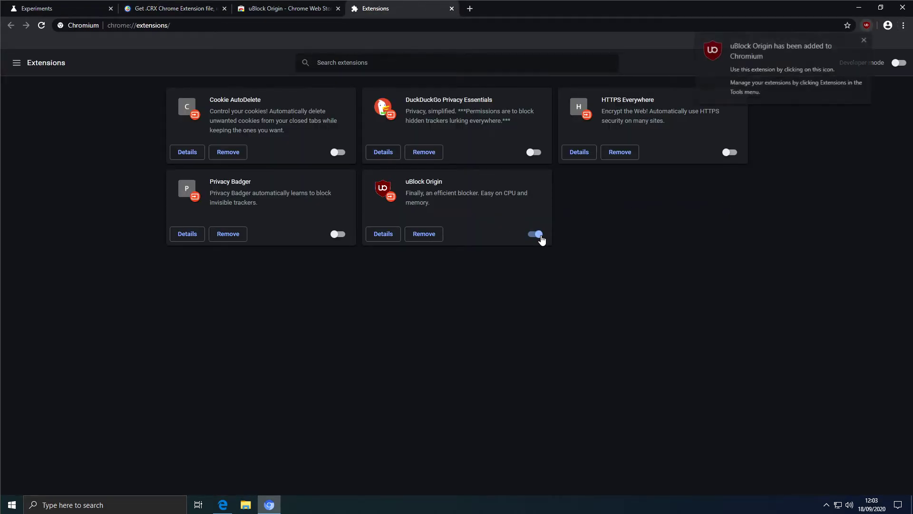
pyautogui.click(864, 40)
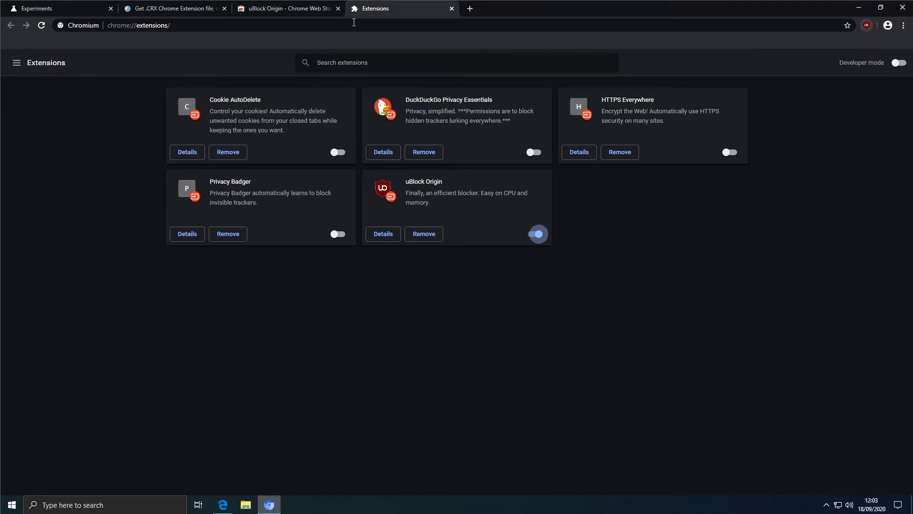
pyautogui.click(285, 10)
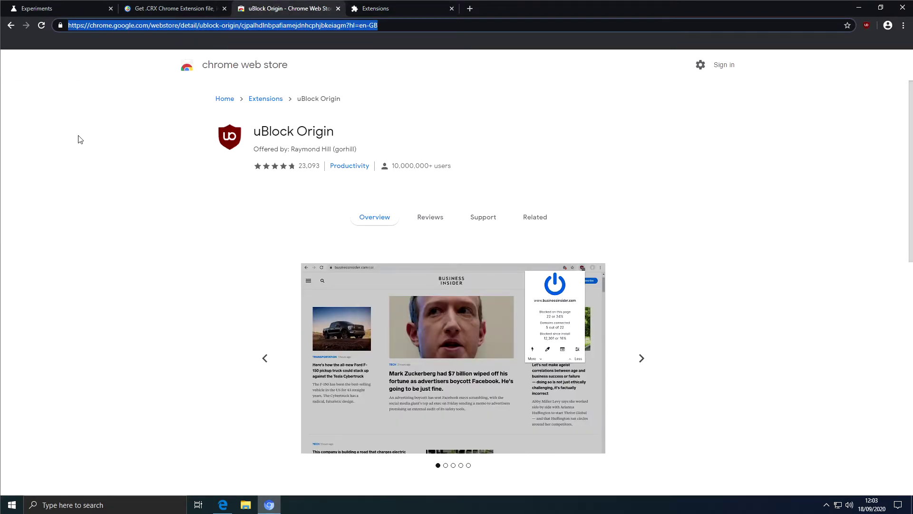
# - Search the Web Store for 'privacy badger' and select its store page address
pyautogui.click(13, 24)
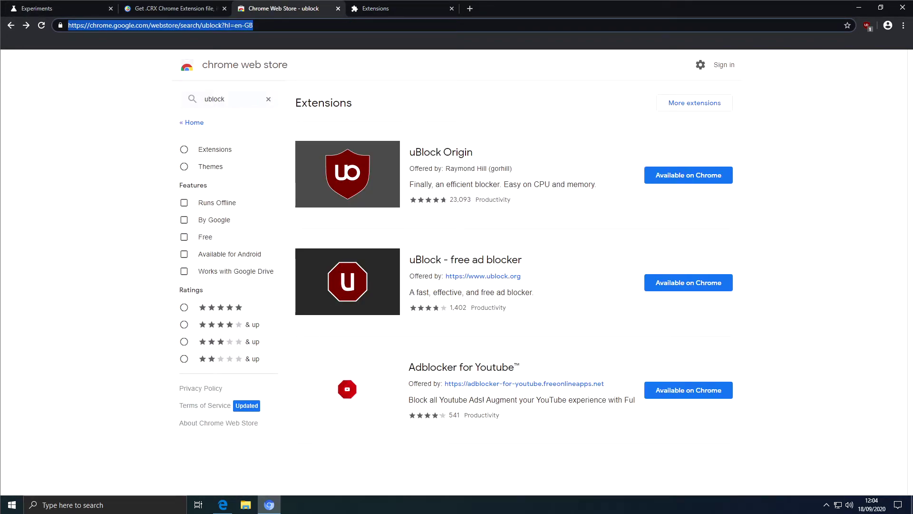
pyautogui.click(242, 98)
pyautogui.write('privacy badger')
pyautogui.press('Return')
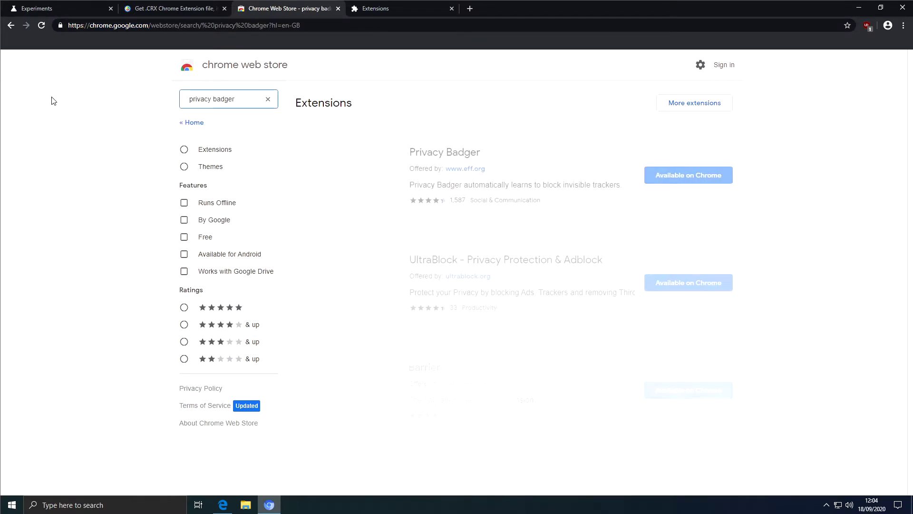
pyautogui.click(438, 151)
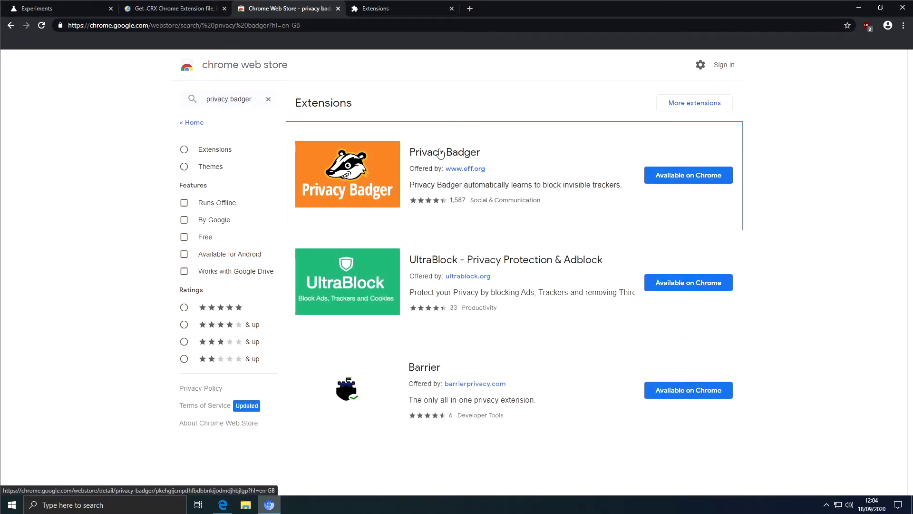
pyautogui.click(369, 27)
pyautogui.hotkey('ctrl', 'c')
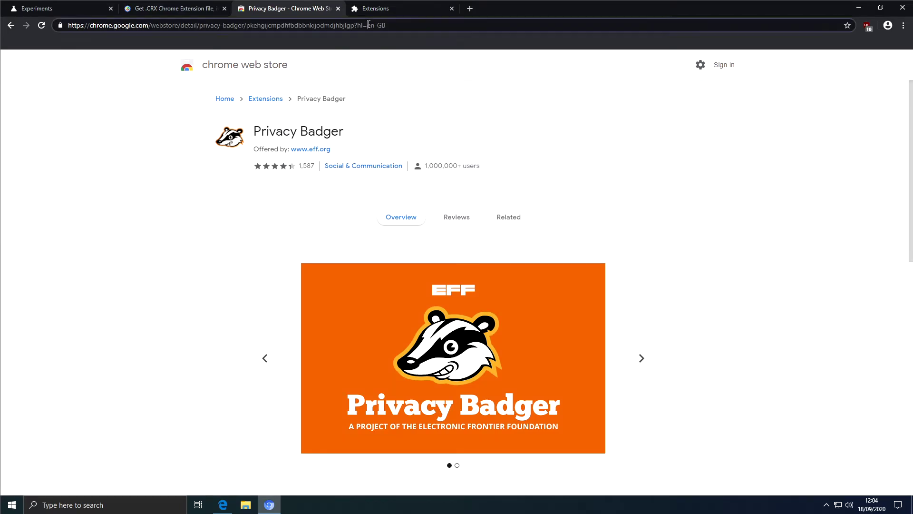
# - Paste the Privacy Badger address into CRX Extractor, download the .crx, and approve adding it
pyautogui.click(184, 9)
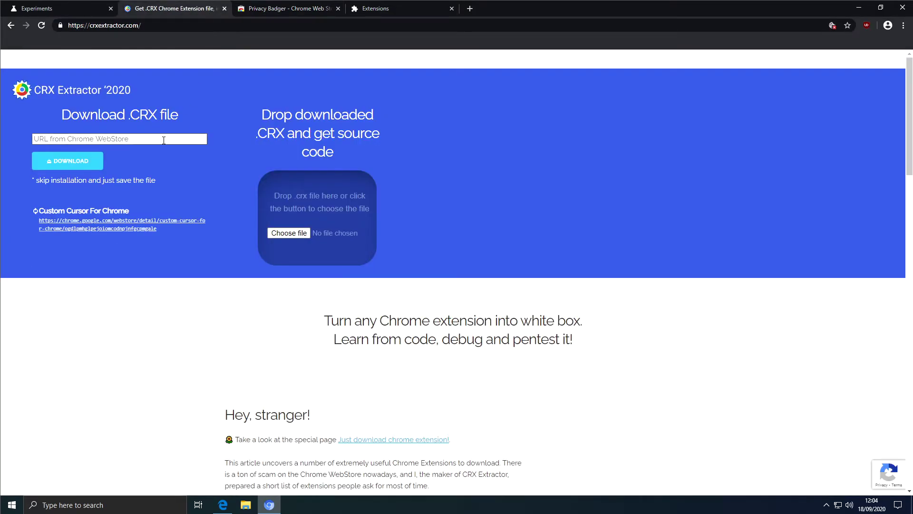
pyautogui.click(163, 139)
pyautogui.hotkey('ctrl', 'v')
pyautogui.click(69, 162)
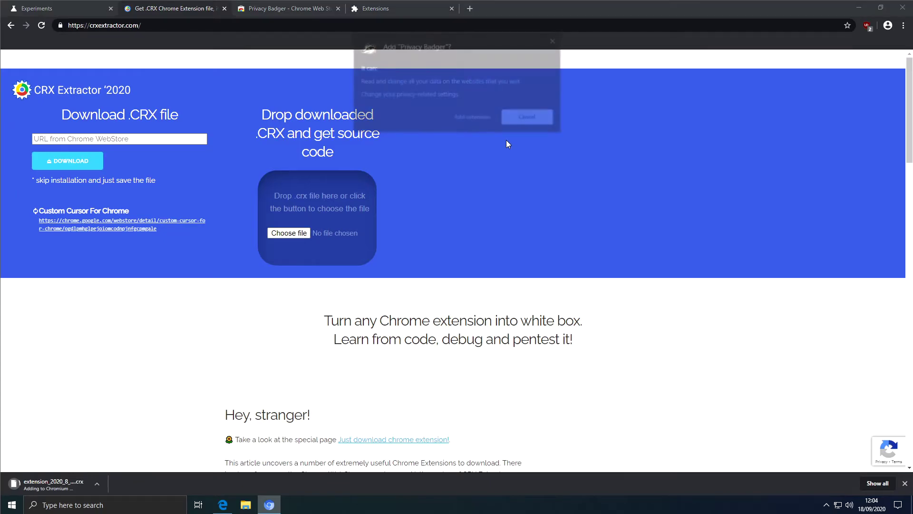
pyautogui.click(486, 117)
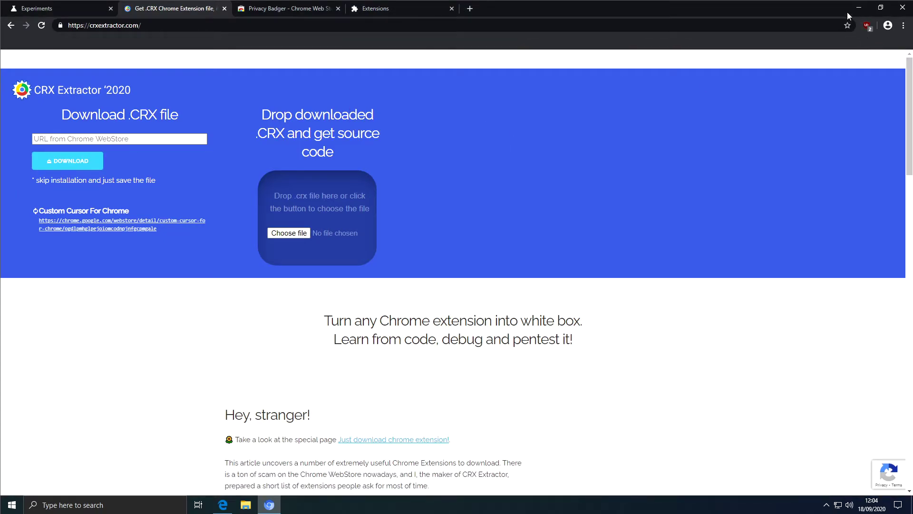
# - On the extensions page, enable Cookie AutoDelete and Privacy Badger, closing Privacy Badger's welcome page
pyautogui.click(903, 26)
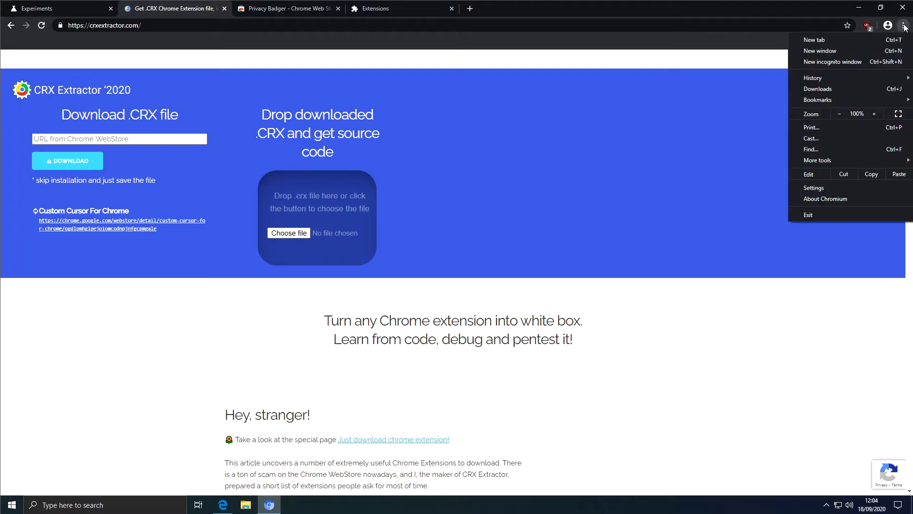
pyautogui.moveTo(850, 158)
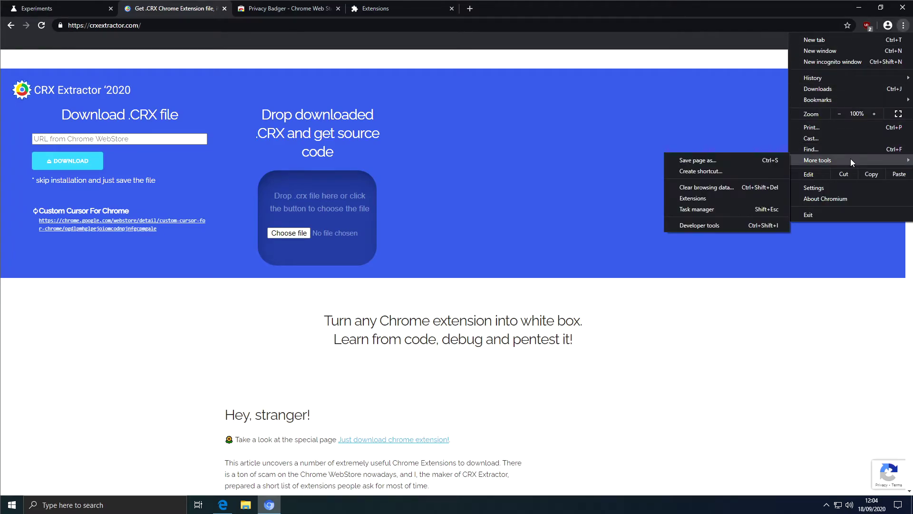
pyautogui.click(717, 201)
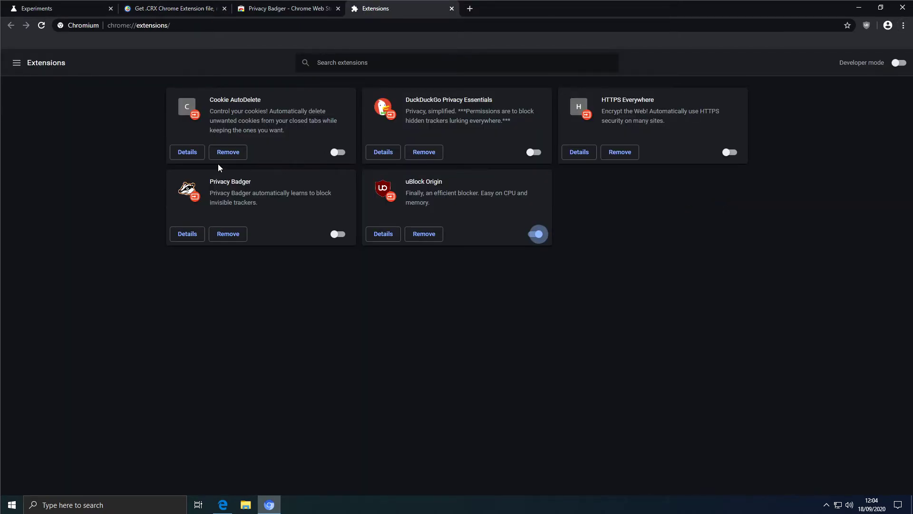
pyautogui.click(339, 153)
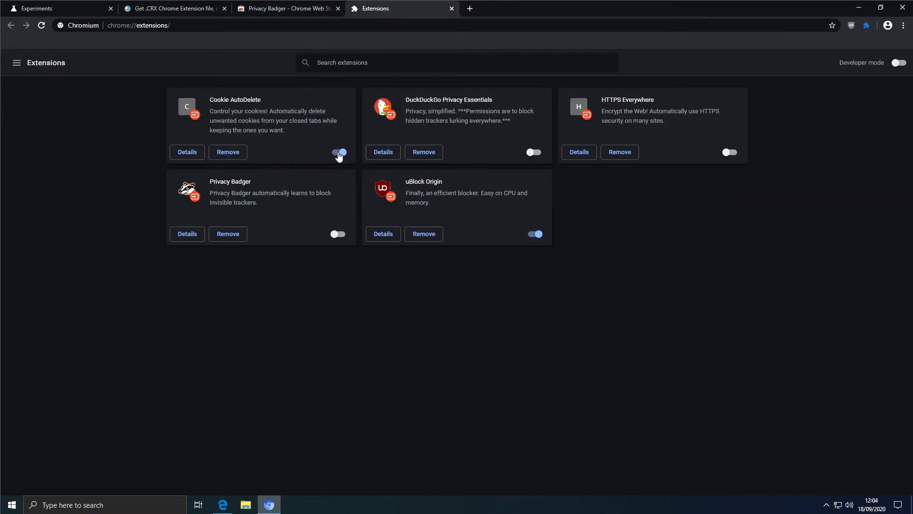
pyautogui.click(337, 234)
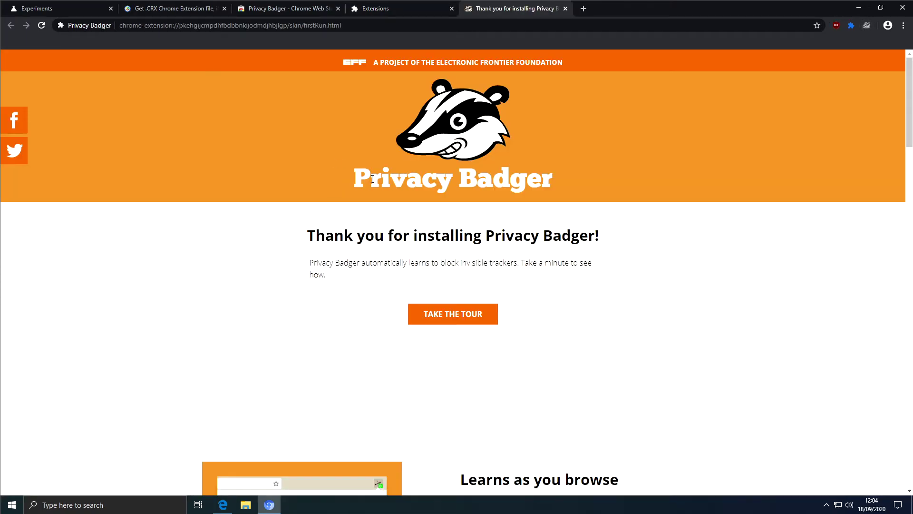
pyautogui.click(565, 8)
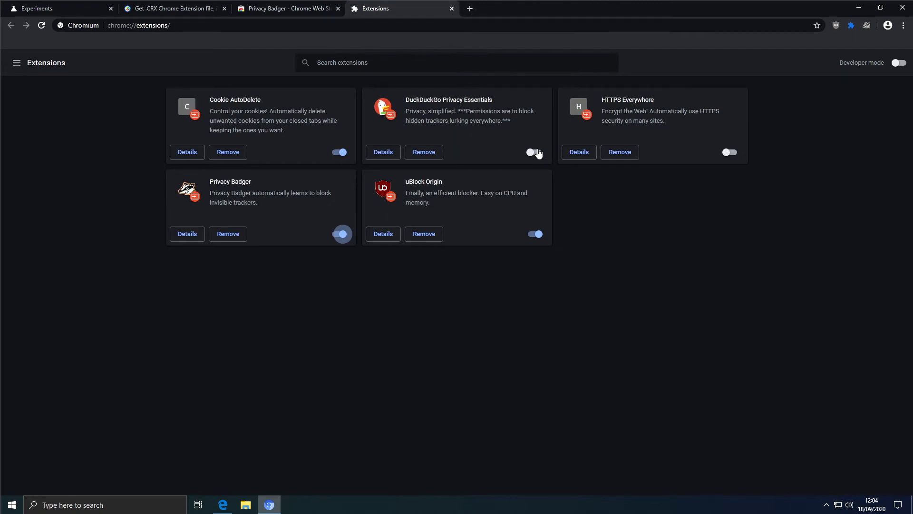
# - Switch on DuckDuckGo Privacy Essentials and HTTPS Everywhere, then open HTTPS Everywhere's options
pyautogui.click(538, 153)
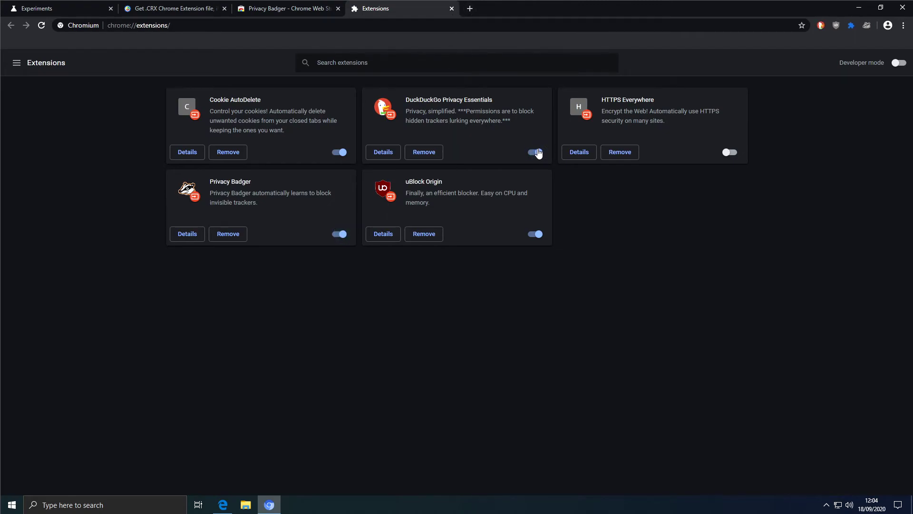
pyautogui.click(729, 156)
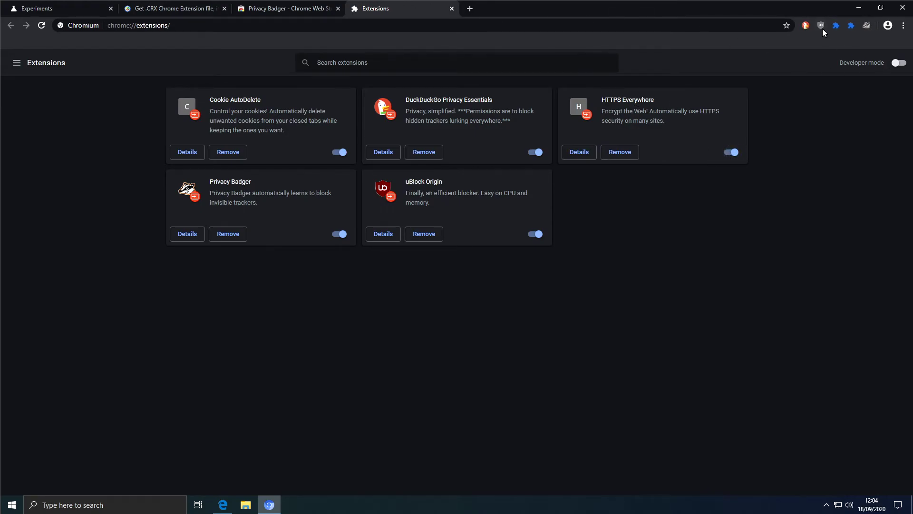
pyautogui.rightClick(852, 25)
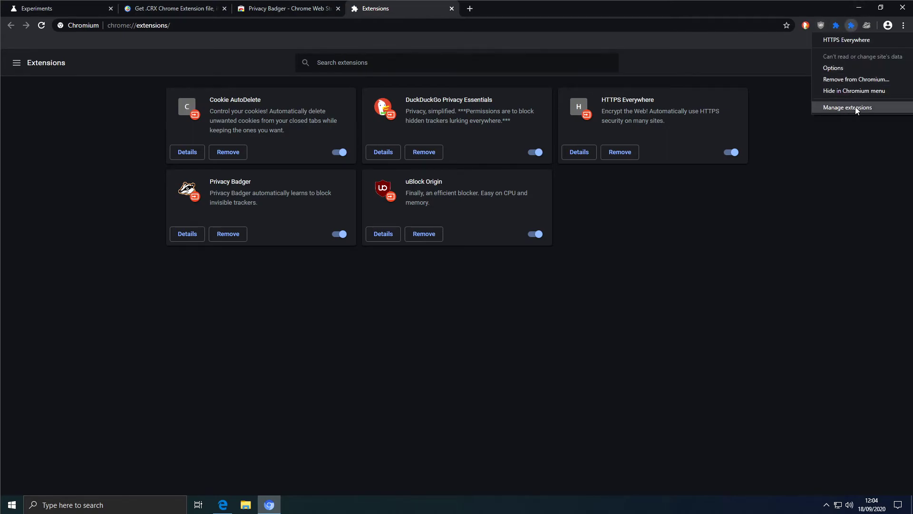
pyautogui.click(851, 68)
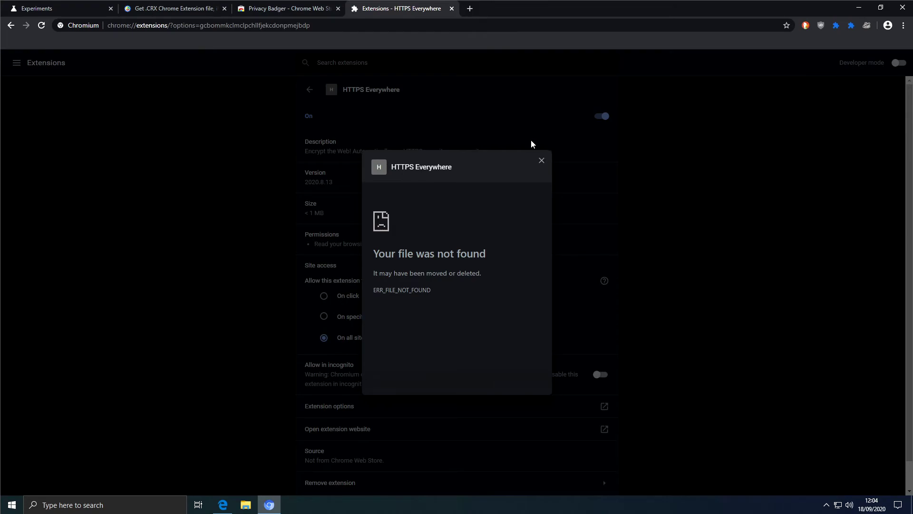
# - Dismiss the error, then search the Web Store for 'https everywhere' and open its page
pyautogui.click(542, 161)
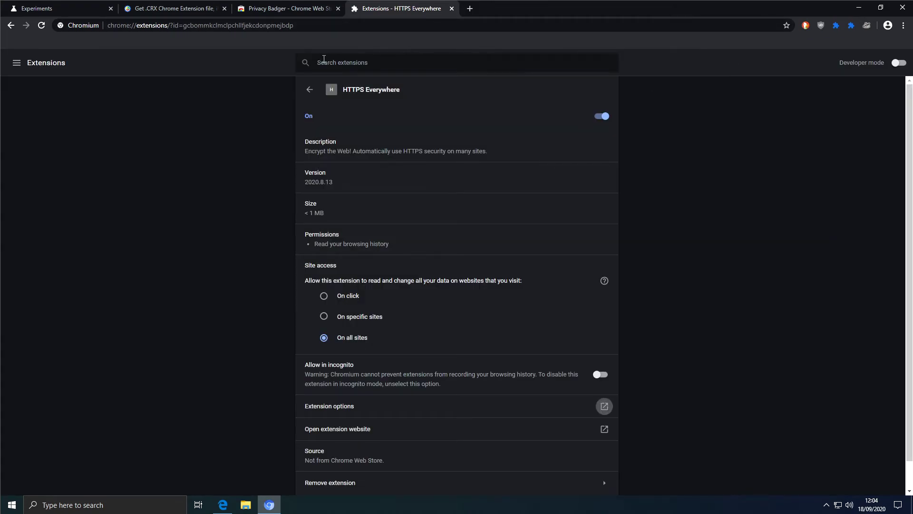
pyautogui.click(270, 9)
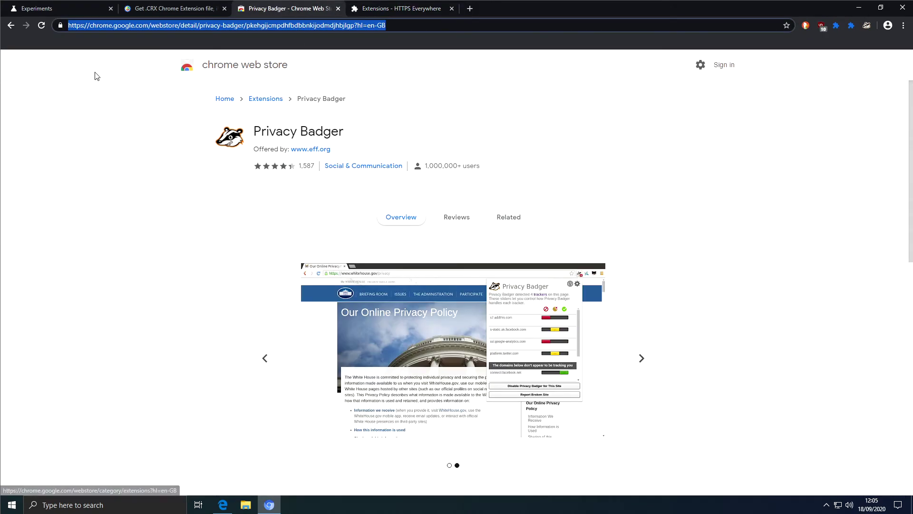
pyautogui.click(10, 24)
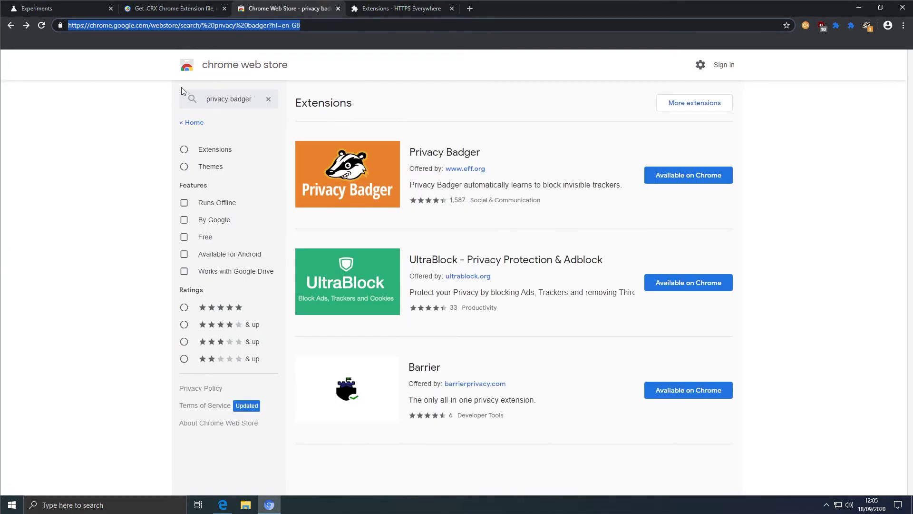
pyautogui.click(268, 99)
pyautogui.write('https everywhere')
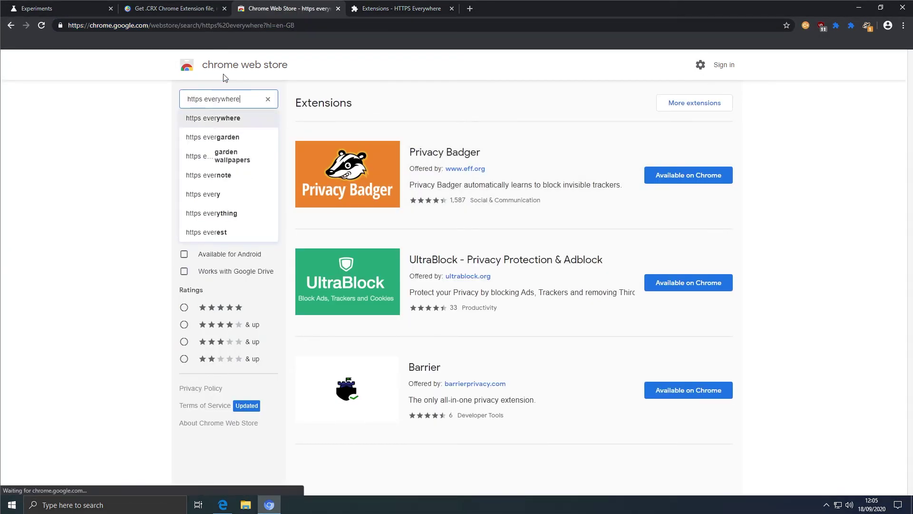
pyautogui.press('Return')
pyautogui.click(475, 173)
# - Install HTTPS Everywhere by pasting its store URL into CRX Extractor and downloading it
pyautogui.click(291, 25)
pyautogui.hotkey('ctrl', 'c')
pyautogui.click(172, 9)
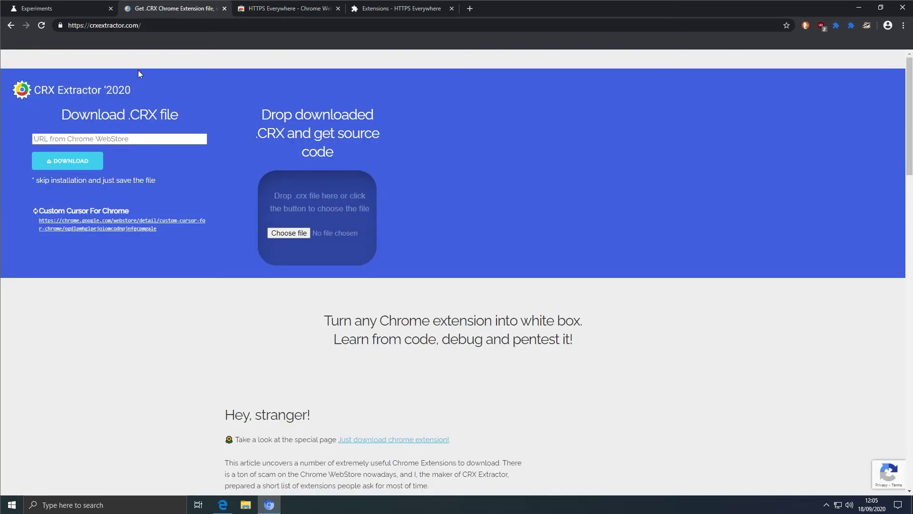
pyautogui.click(139, 141)
pyautogui.hotkey('ctrl', 'v')
pyautogui.click(76, 162)
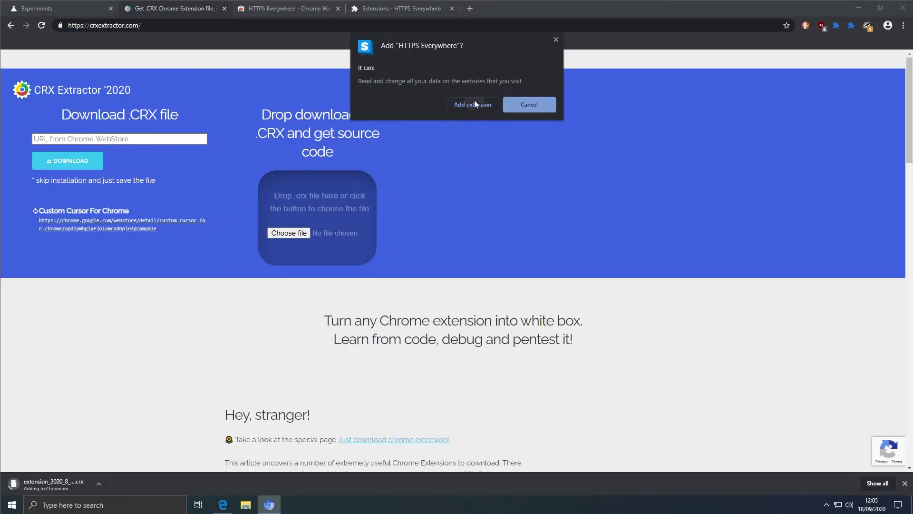
pyautogui.click(480, 102)
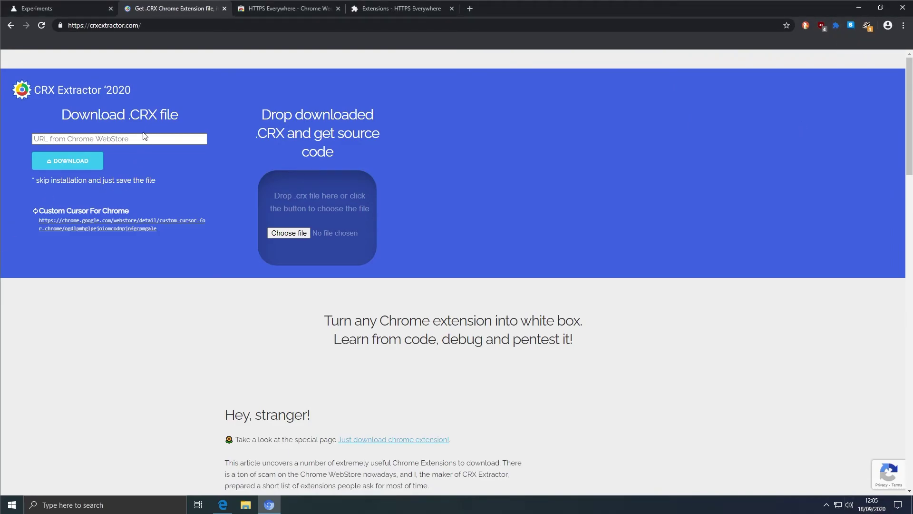
# - Install Cookie AutoDelete the same way through CRX Extractor
pyautogui.click(119, 138)
pyautogui.hotkey('ctrl', 'v')
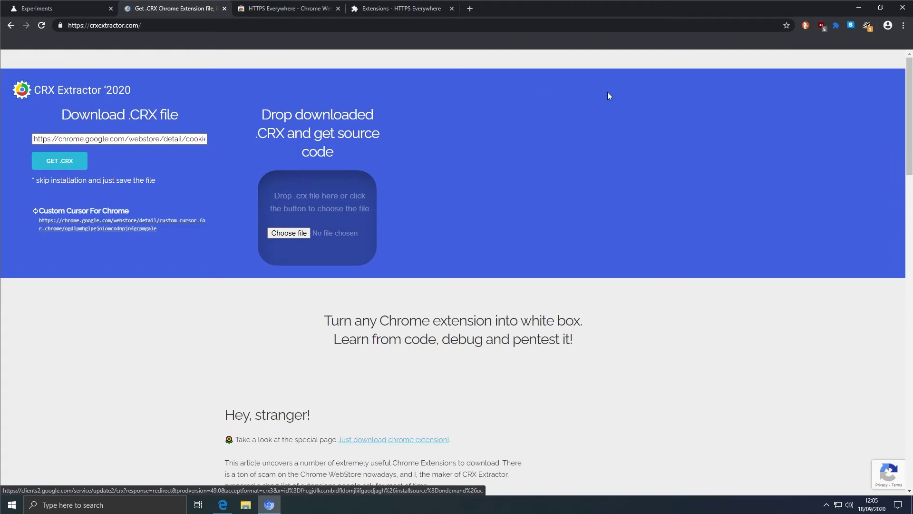
pyautogui.click(92, 158)
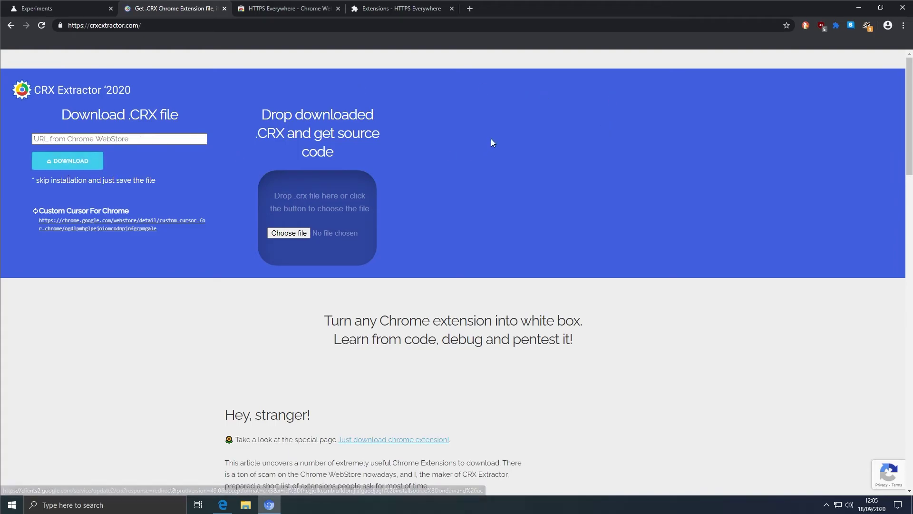
pyautogui.click(525, 116)
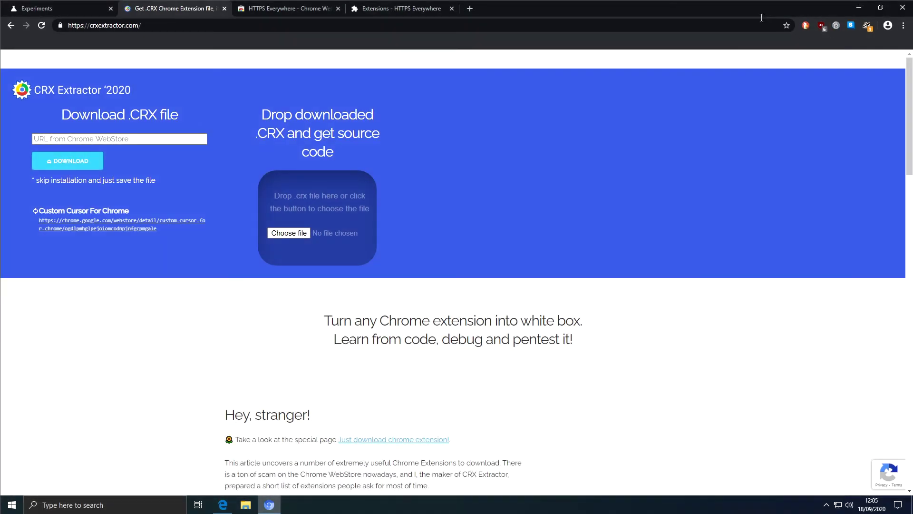
# - Close the HTTPS Everywhere Web Store tab
pyautogui.click(301, 7)
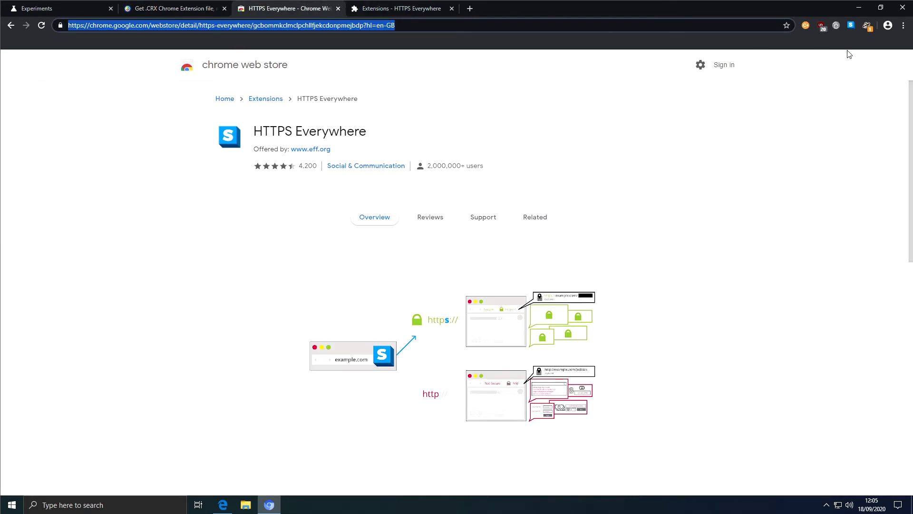
pyautogui.click(903, 25)
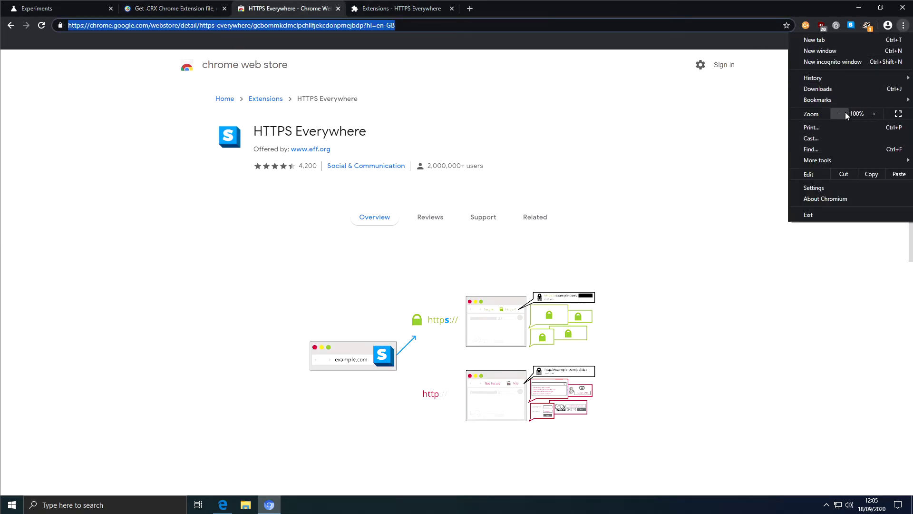
pyautogui.moveTo(848, 98)
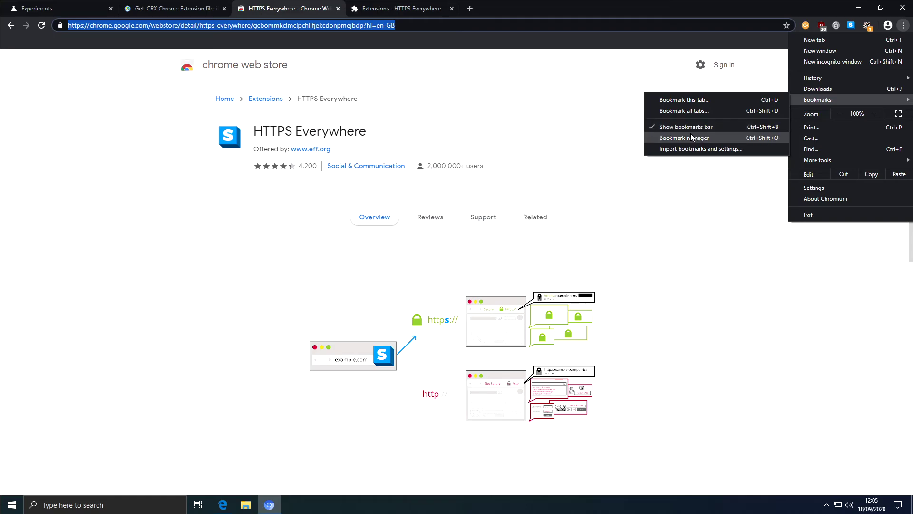
pyautogui.click(551, 5)
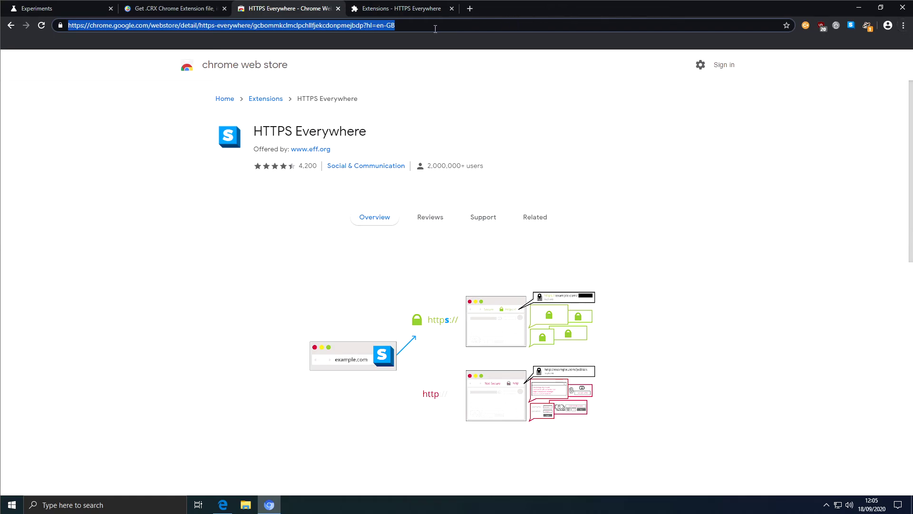
pyautogui.click(338, 8)
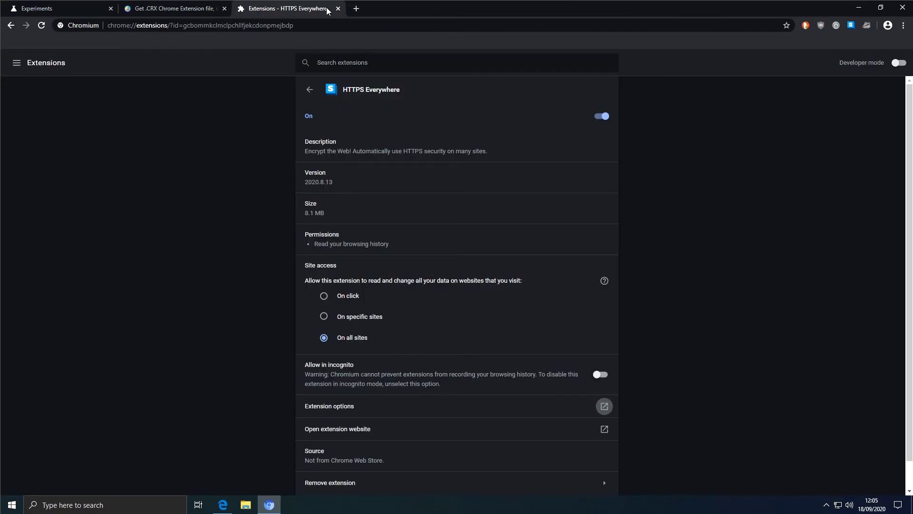
# - Close the Extensions and CRX Extractor tabs and enter 'bbc' in the address bar
pyautogui.click(336, 9)
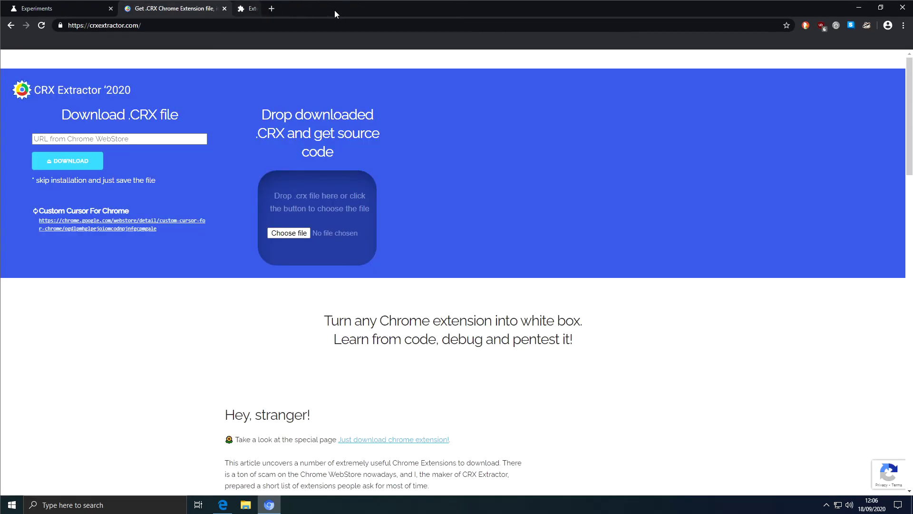
pyautogui.click(224, 8)
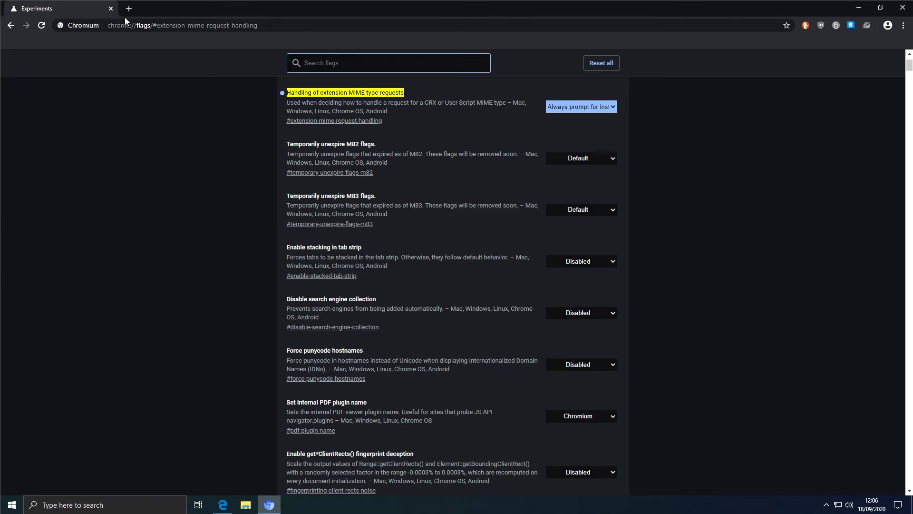
pyautogui.click(140, 24)
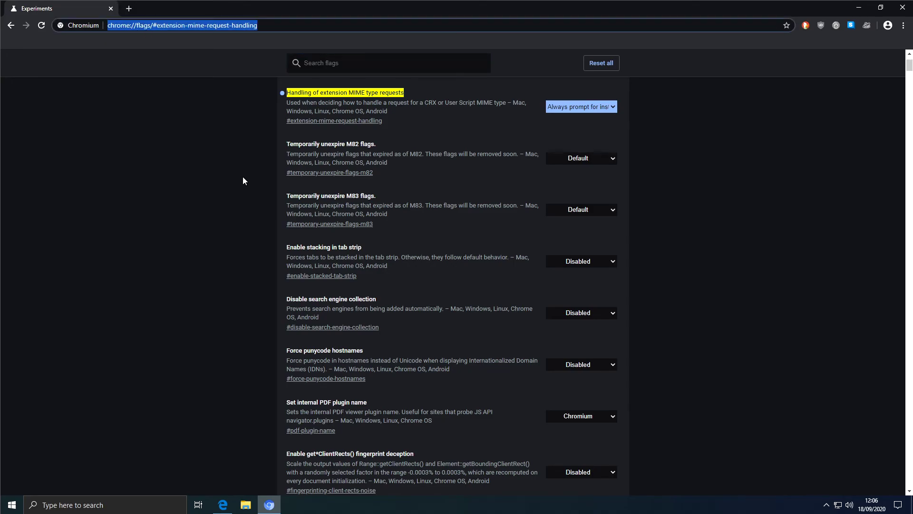
pyautogui.write('bbc.com/')
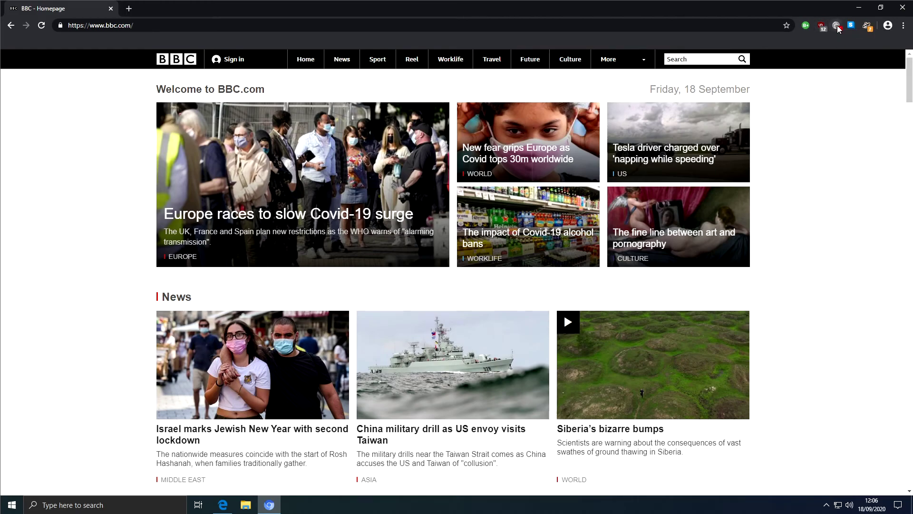
# - Go to dailymail.co.uk, then enter 'skysports' in the address bar
pyautogui.click(149, 25)
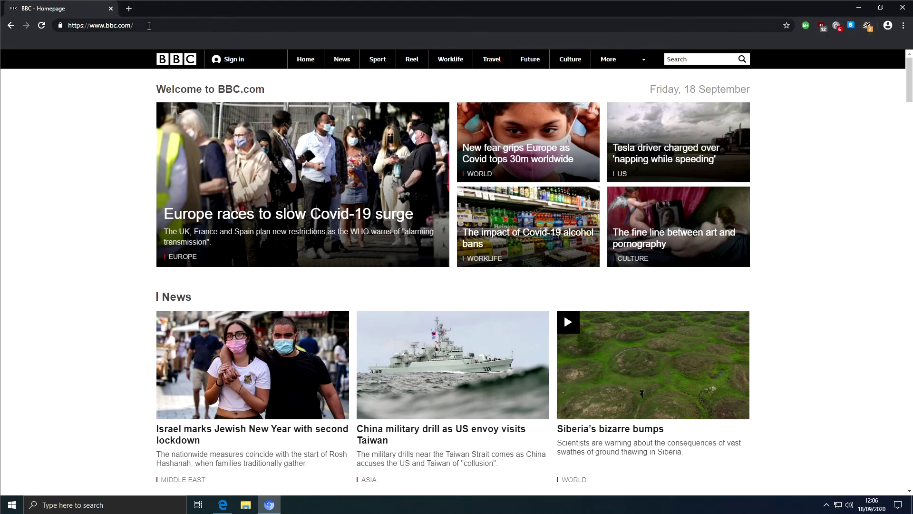
pyautogui.write('dailymail.co.uk/')
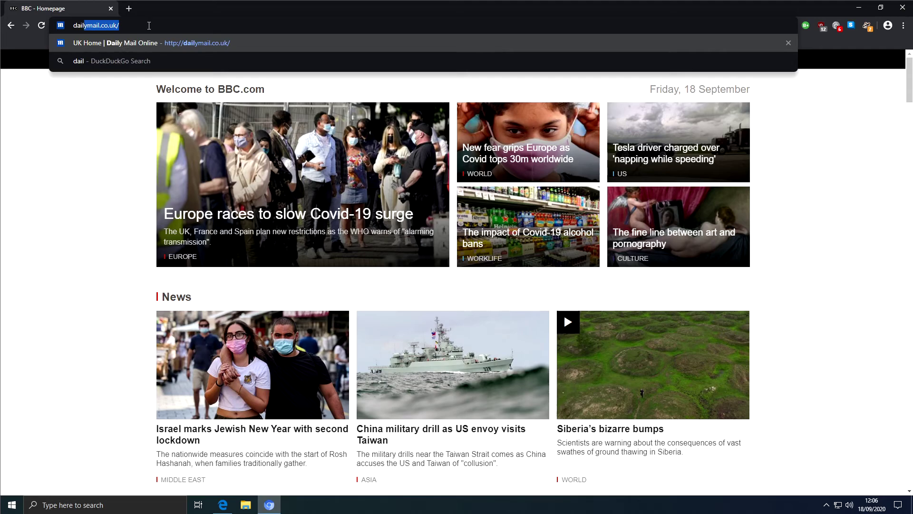
pyautogui.press('Return')
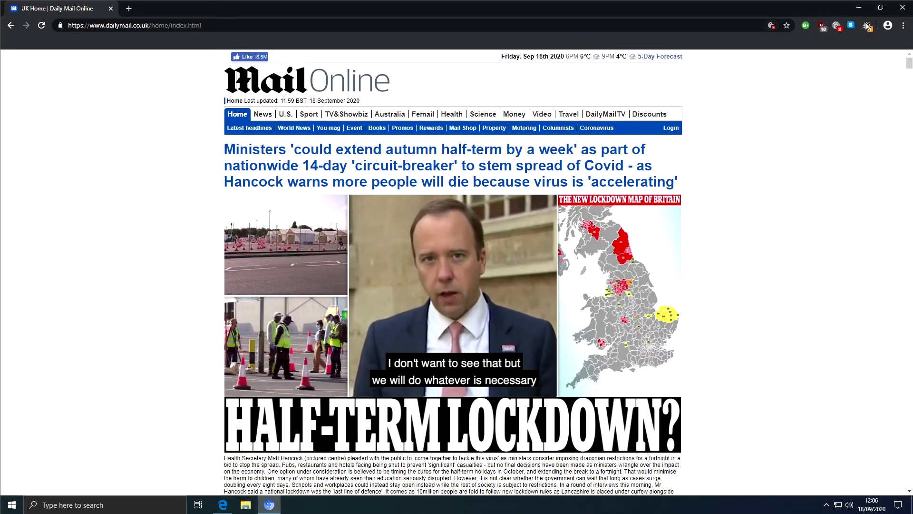
pyautogui.click(146, 28)
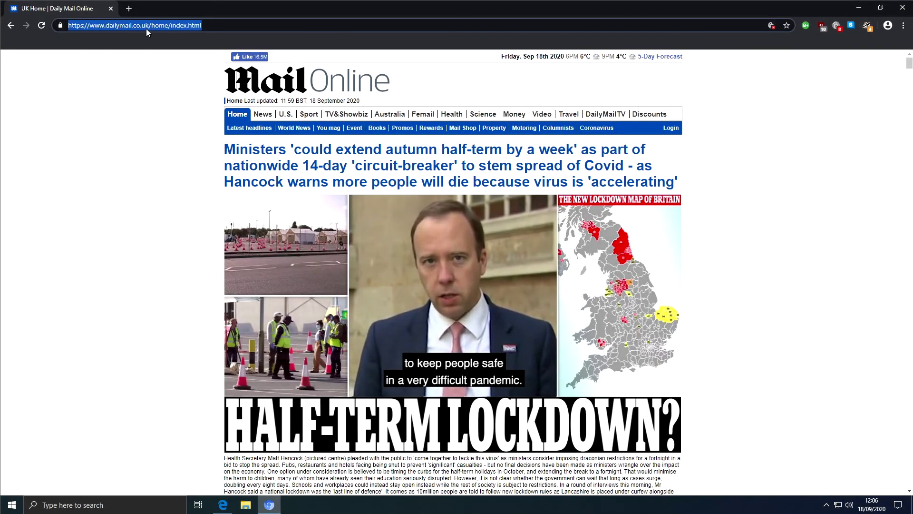
pyautogui.write('skysports.')
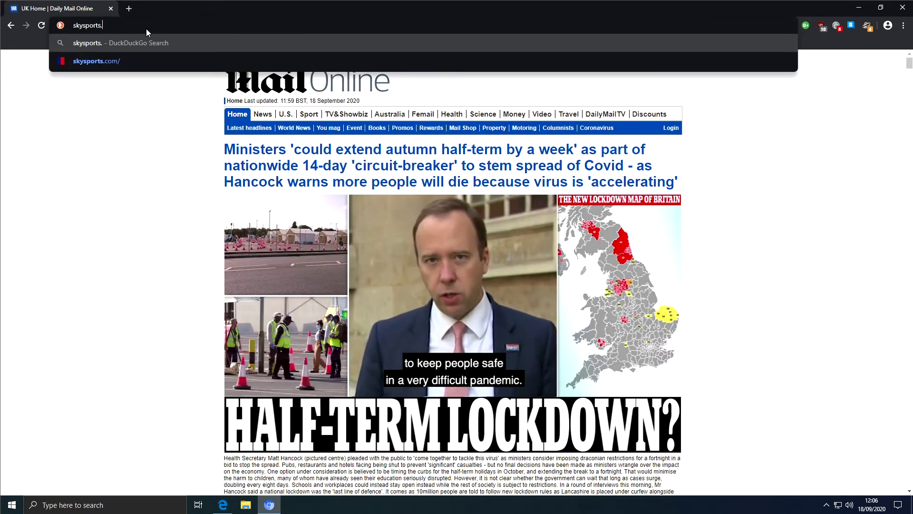